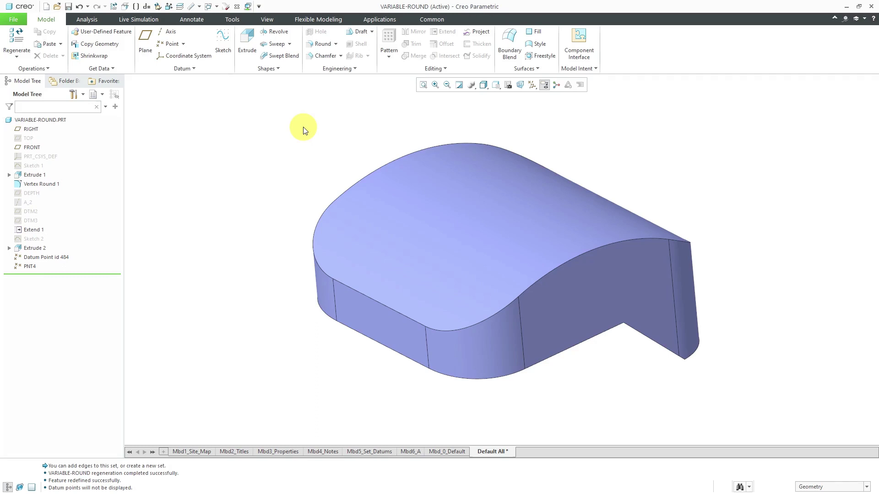
- Create a round on the straight front edge of the curved top face and set its radius to 10
left_click(365, 297)
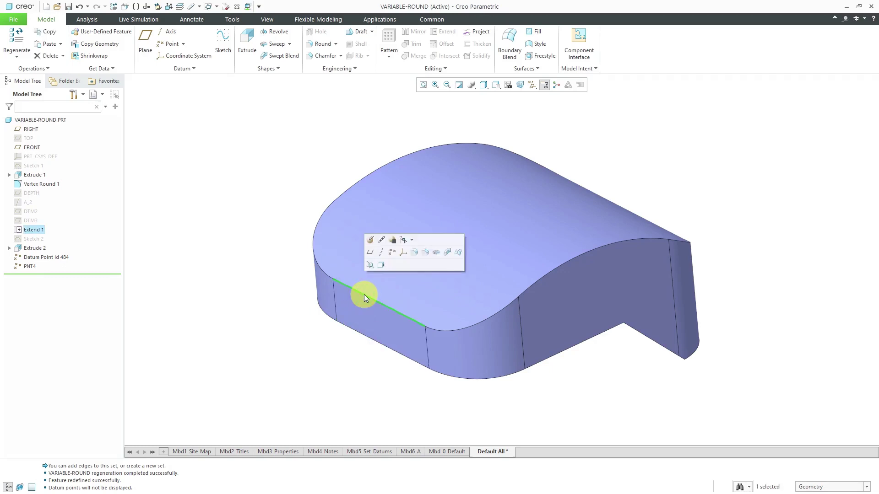
left_click(413, 253)
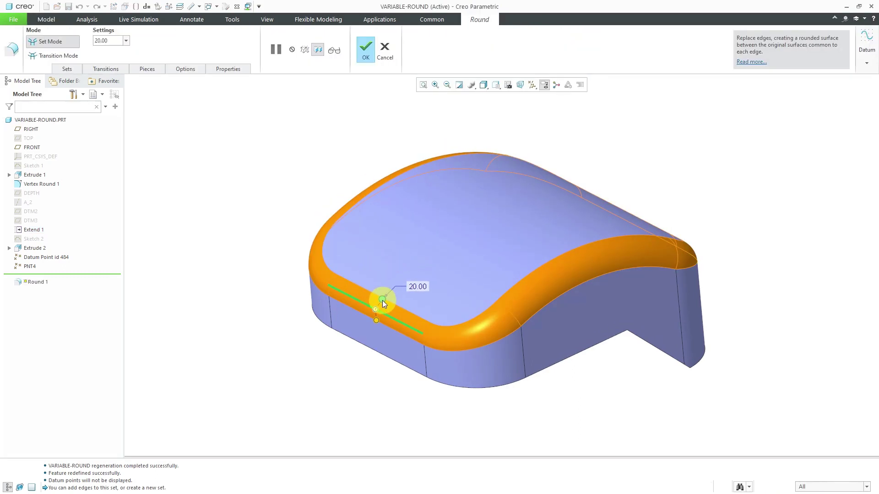
left_click_drag(382, 300, 376, 305)
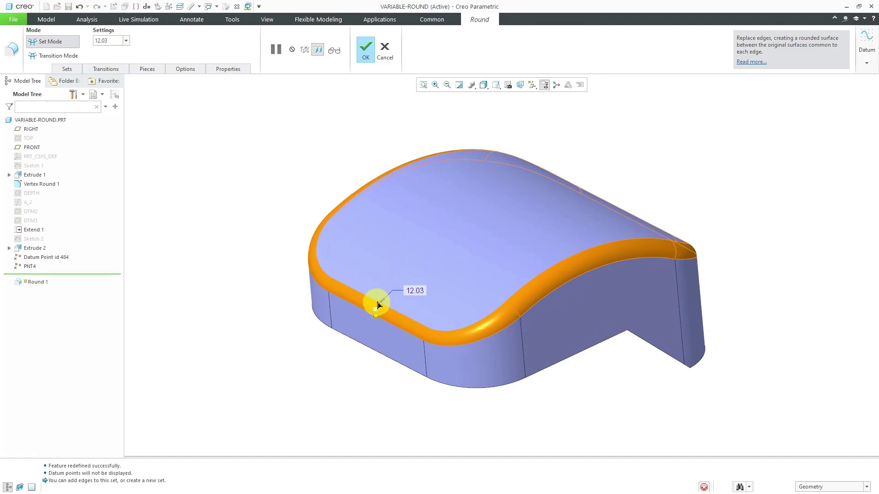
double_click(416, 291)
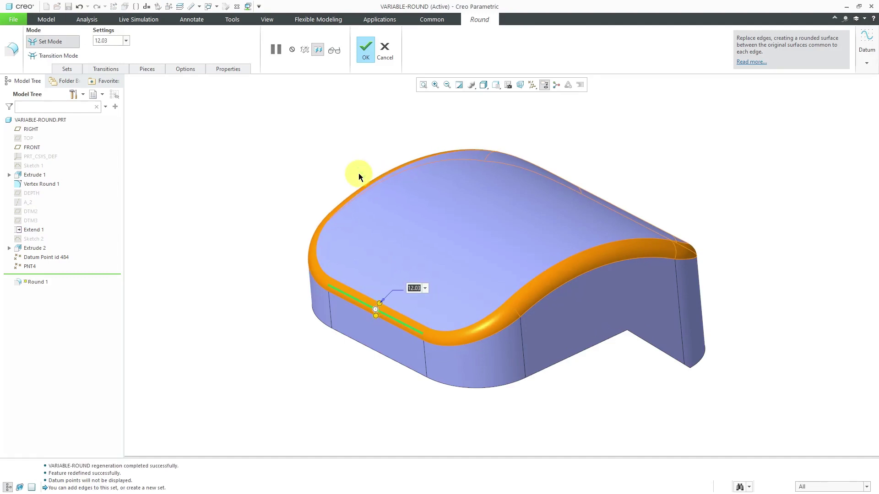
type("10")
key("Return")
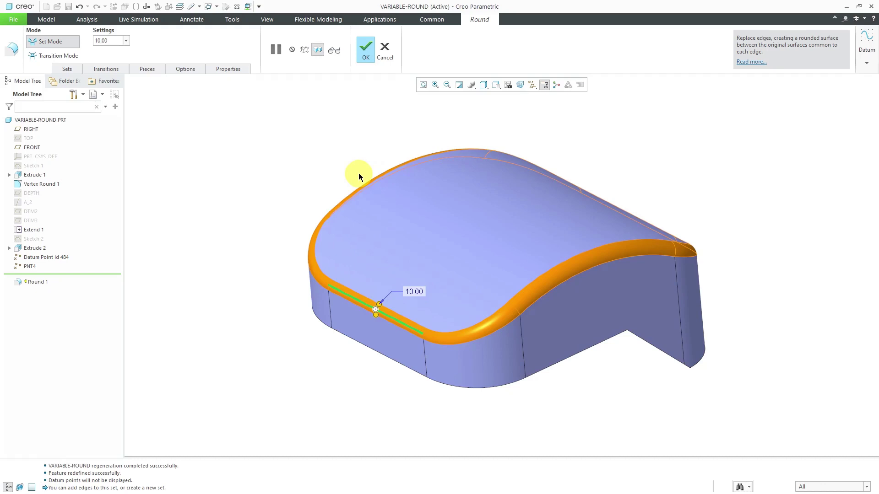
mouse_move(445, 292)
middle_mouse_down()
mouse_move(355, 281)
mouse_move(453, 281)
mouse_move(447, 290)
middle_mouse_up()
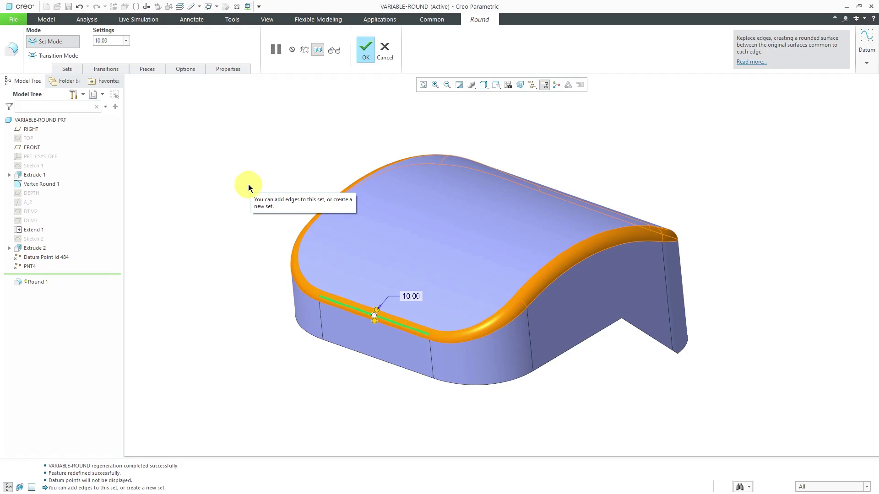
- Show the round's set definition and convert the constant round into a variable-radius round
left_click(75, 69)
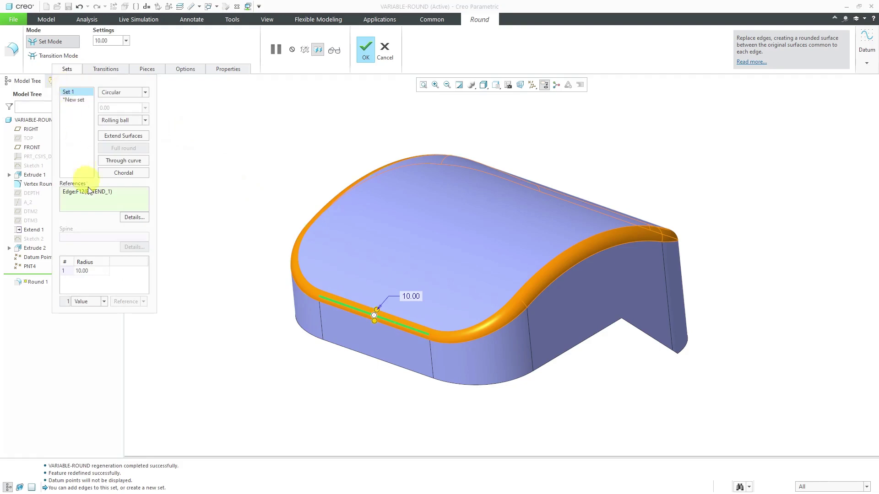
right_click(114, 283)
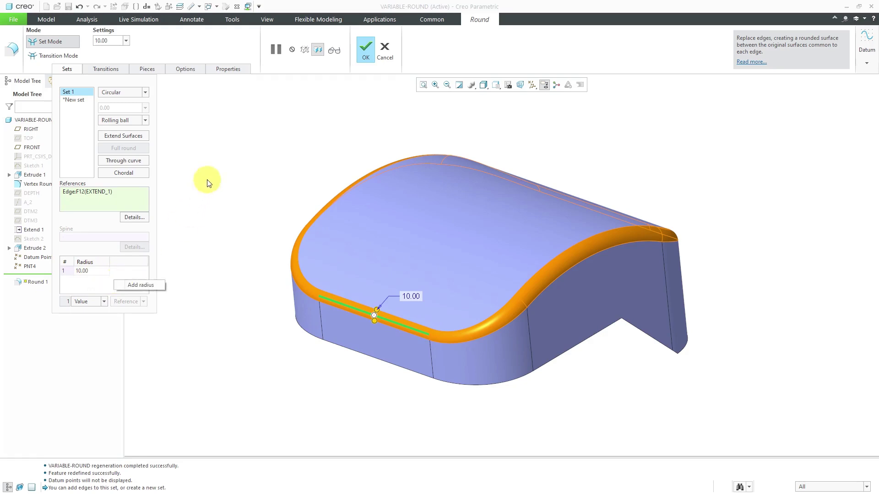
left_click(230, 178)
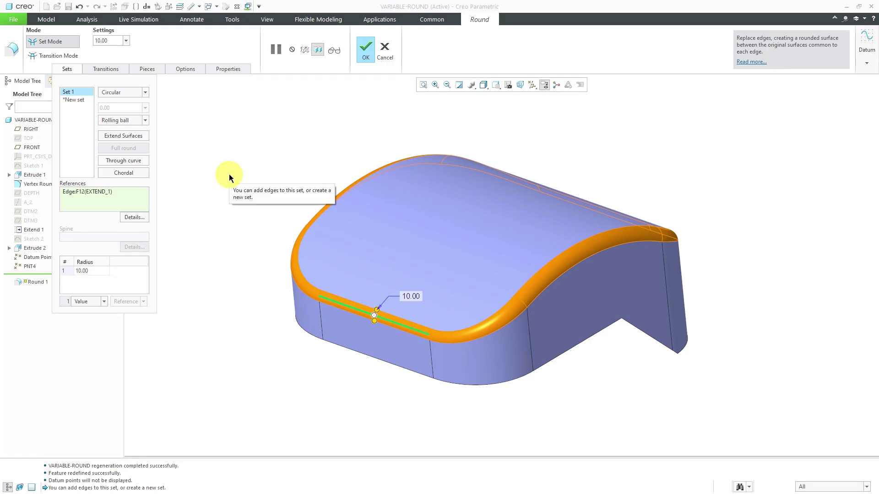
right_click(230, 176)
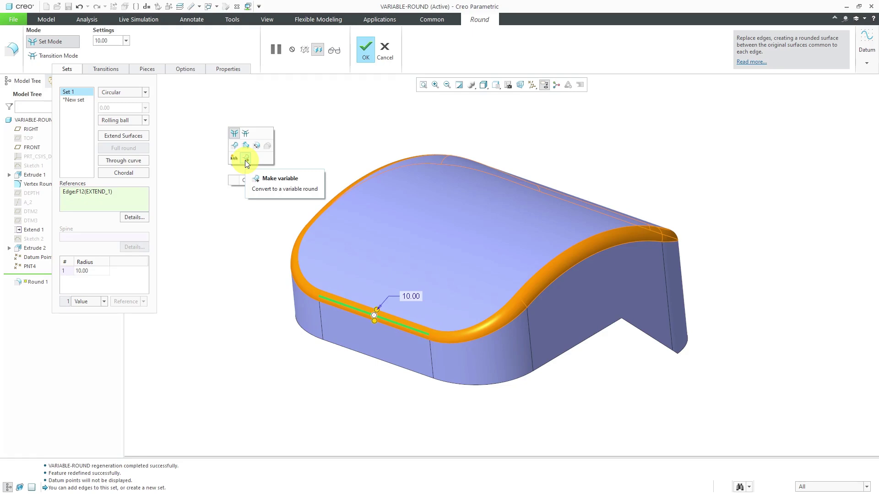
left_click(246, 160)
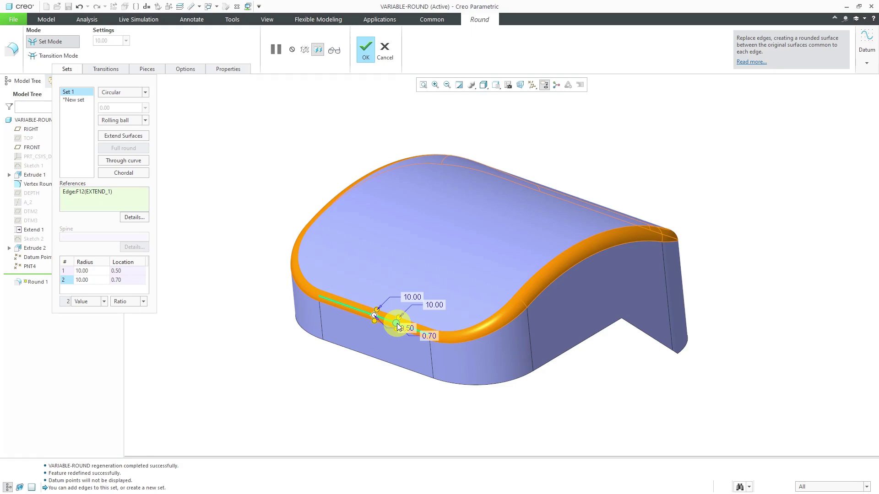
- Set the radius at the second control point of the variable round to 15
scroll(396, 332, "up", 2)
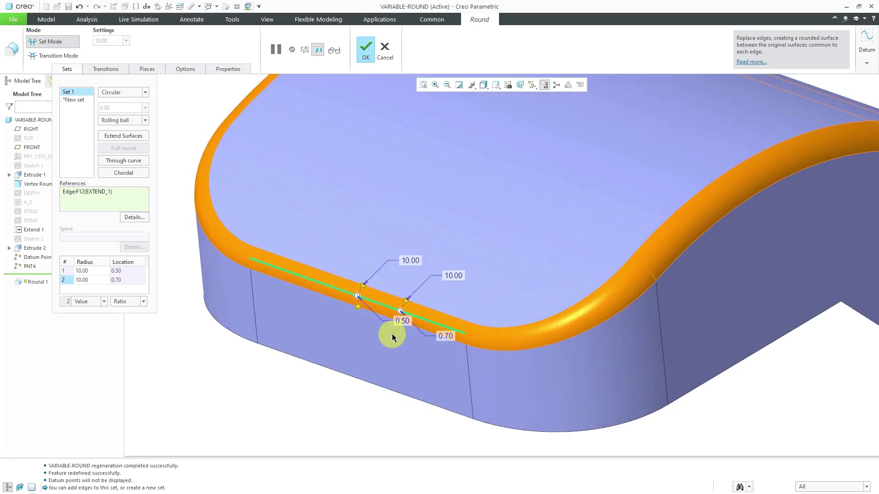
scroll(394, 335, "up", 2)
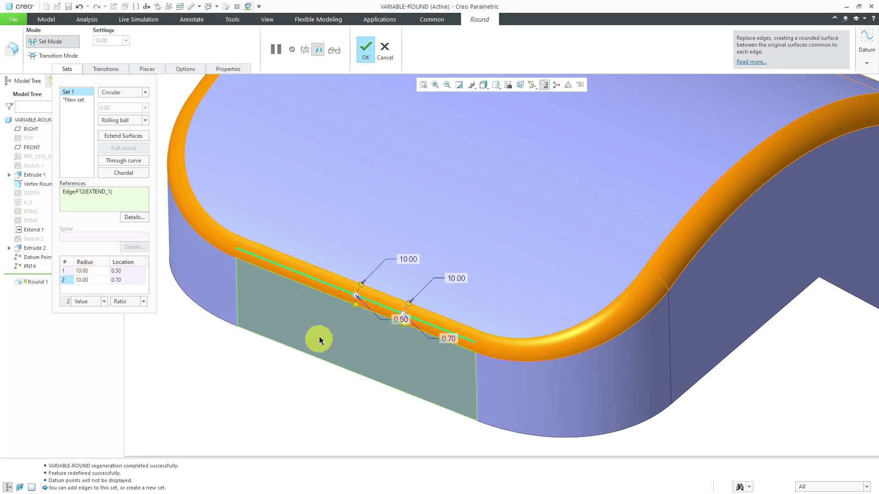
left_click(80, 280)
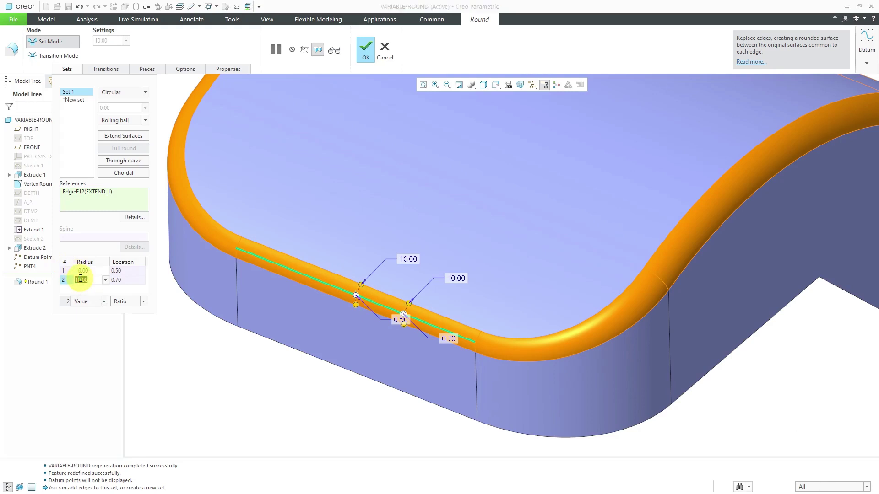
type("15")
key("Return")
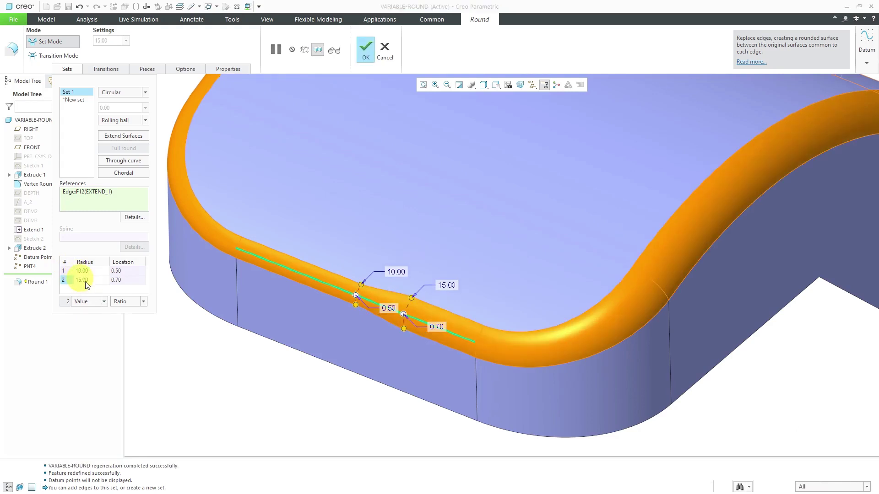
- Enlarge the second control point's radius freehand in the model to about 28.88
left_click(413, 297)
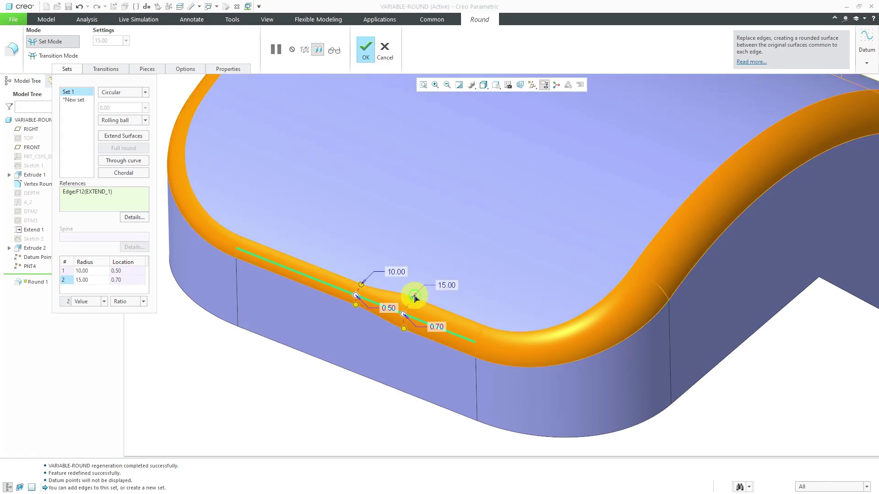
left_click_drag(415, 299, 426, 292)
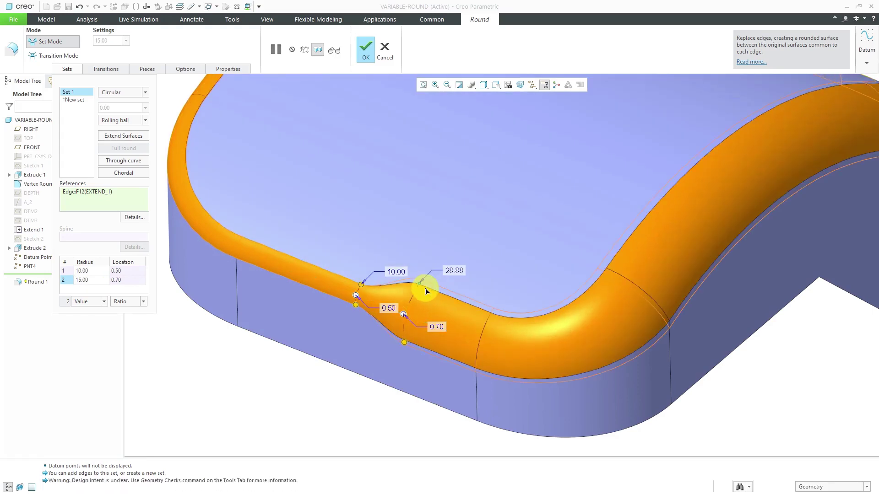
key("ctrl+d")
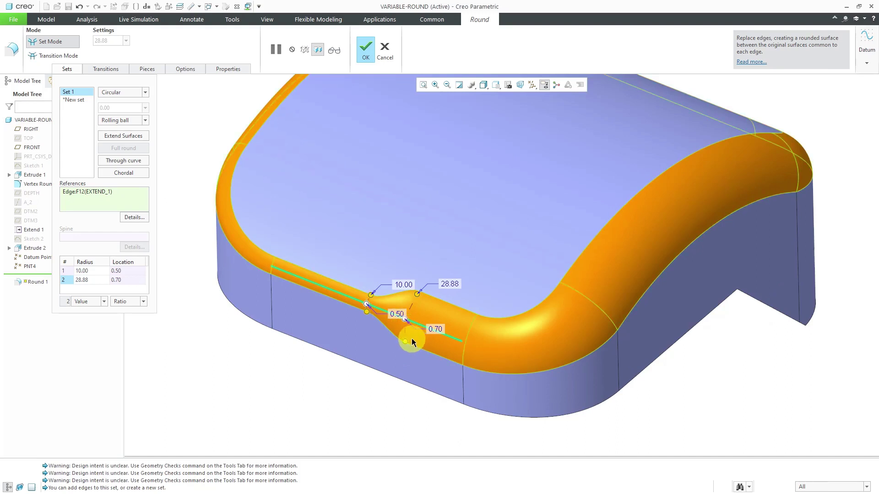
left_click(406, 320)
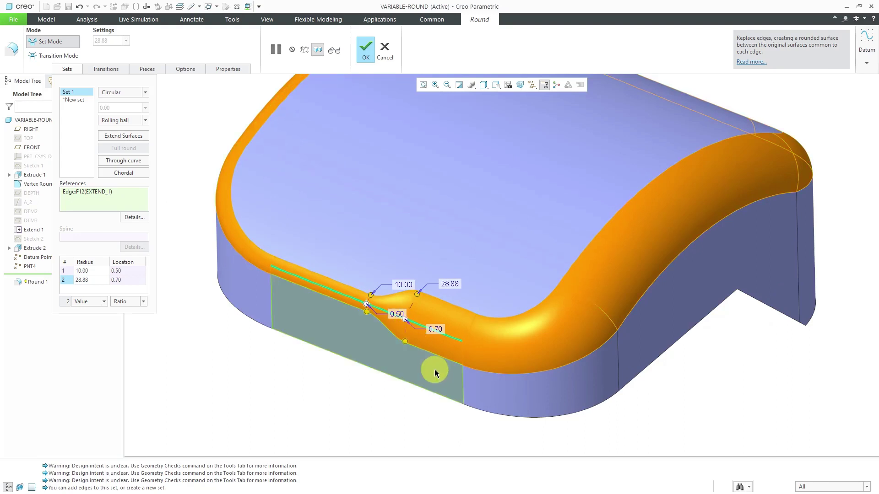
middle_click_drag(412, 350, 415, 345)
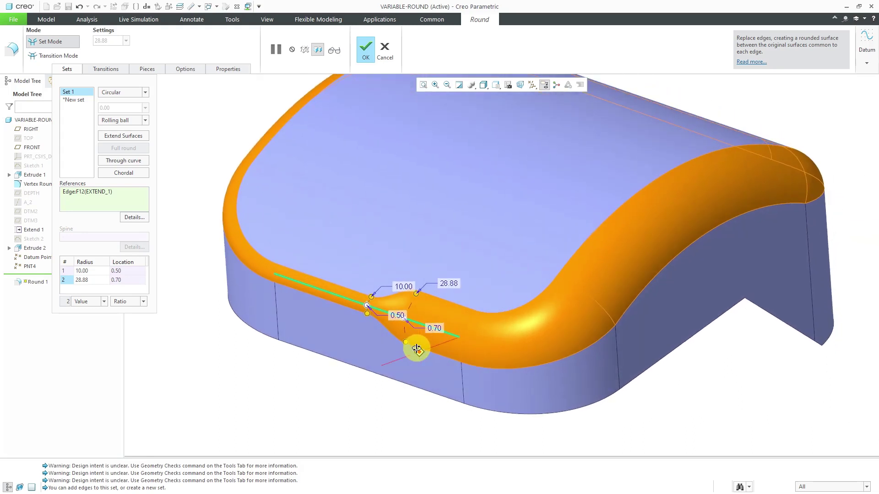
- Reposition the two radius points along the front edge, placing the first at ratio 0.1 and the second at 0.75
left_click_drag(404, 319, 426, 327)
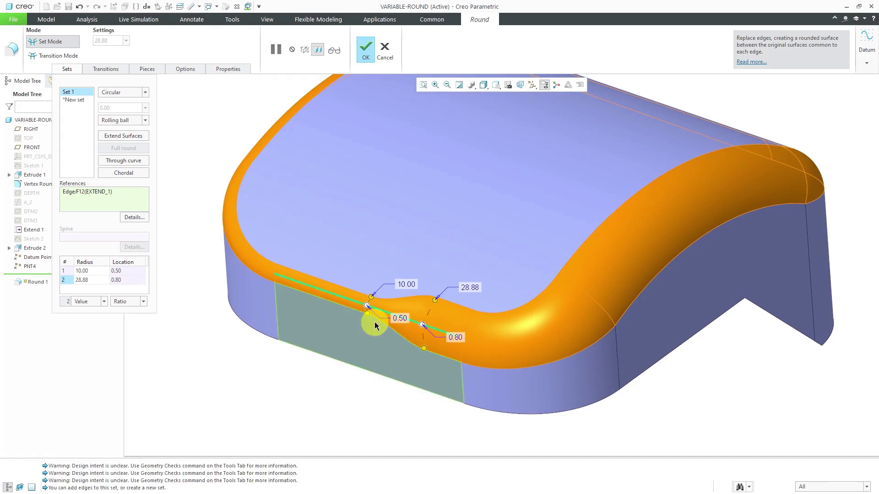
left_click_drag(366, 305, 328, 298)
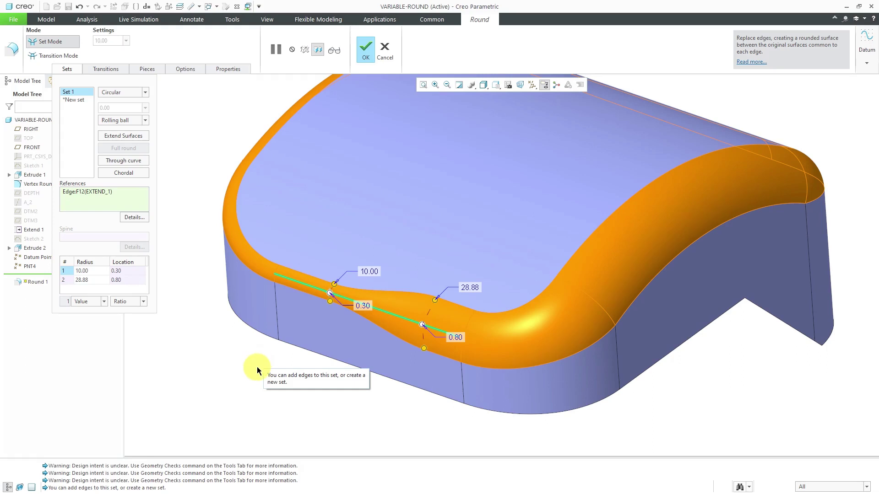
double_click(362, 306)
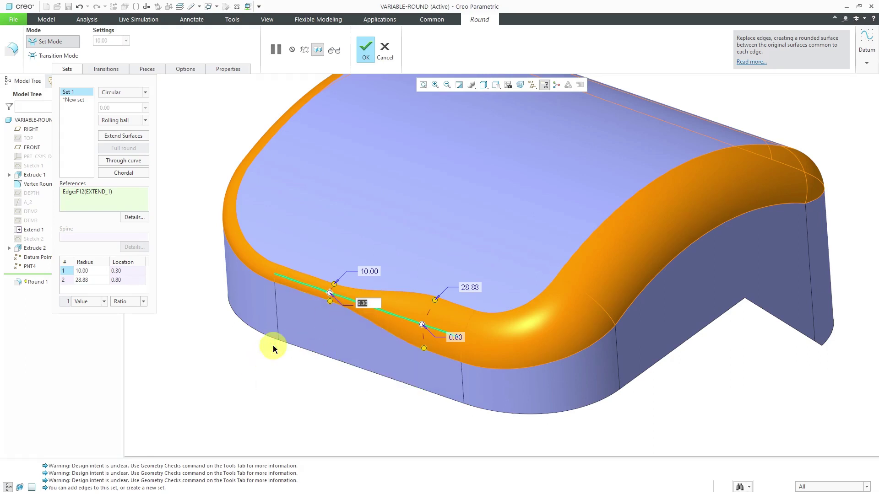
type("0.1")
key("Return")
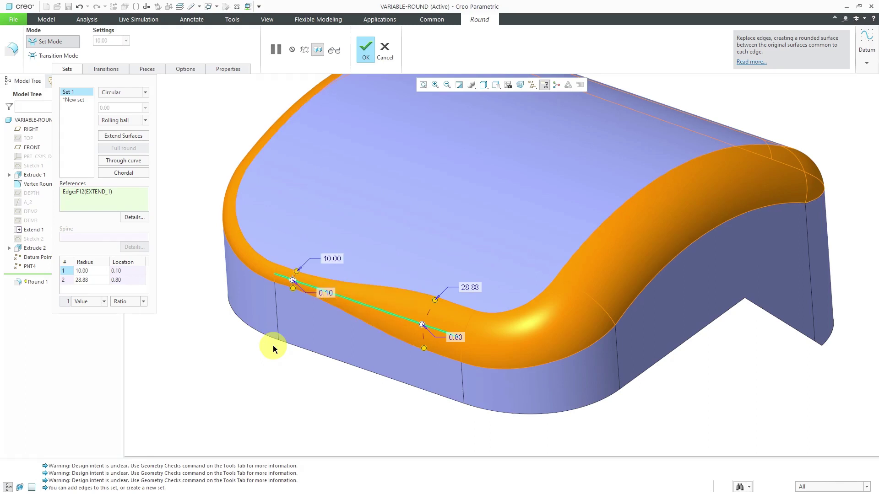
double_click(457, 337)
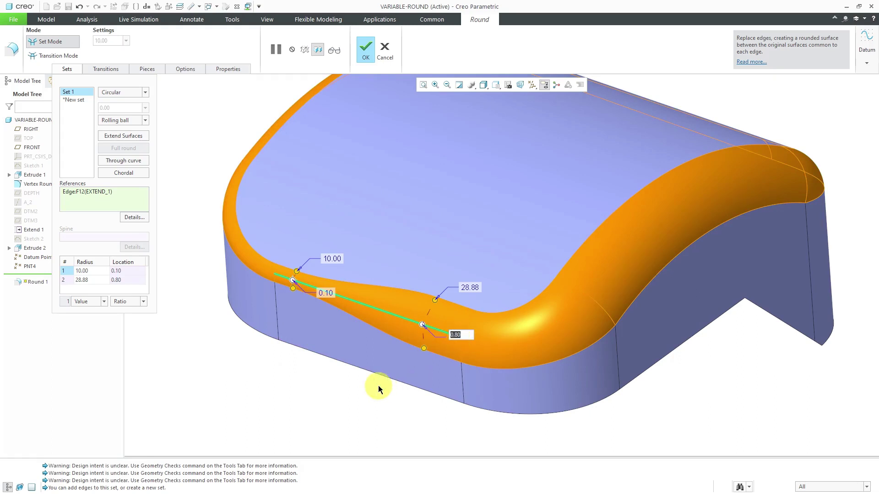
key("BackSpace")
type("0.75")
key("Return")
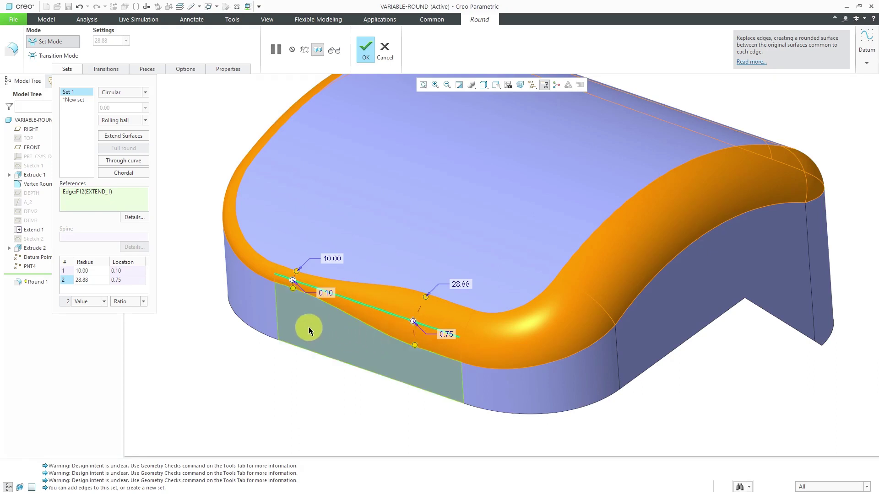
- Reassign the second radius's location reference to the curved side edge and set its ratio along that edge to 0.5
scroll(309, 327, "down", 3)
right_click(578, 161)
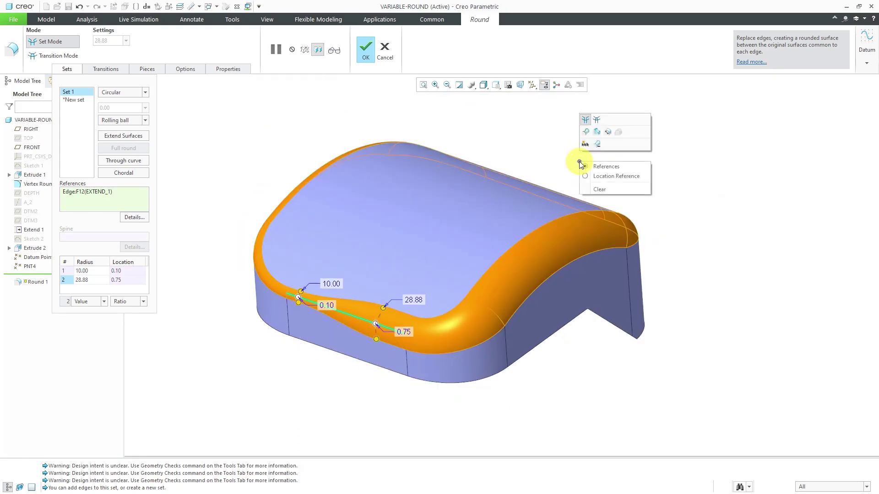
left_click(611, 178)
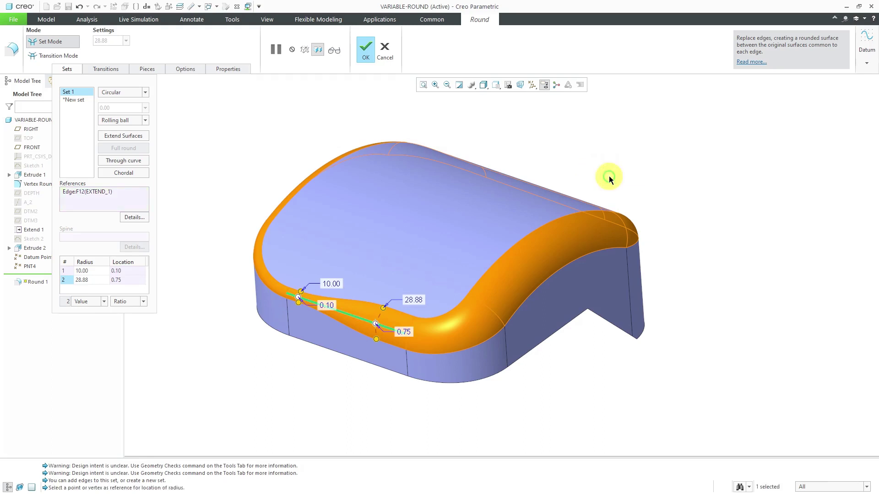
left_click(552, 247)
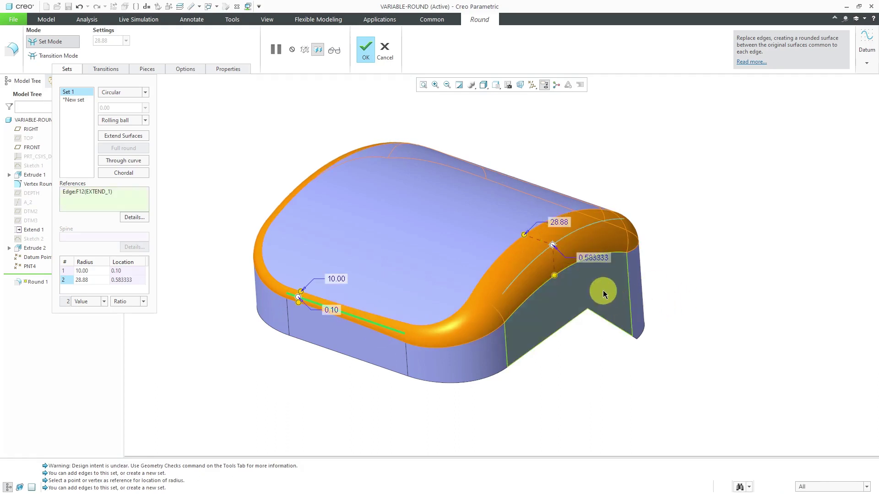
double_click(600, 258)
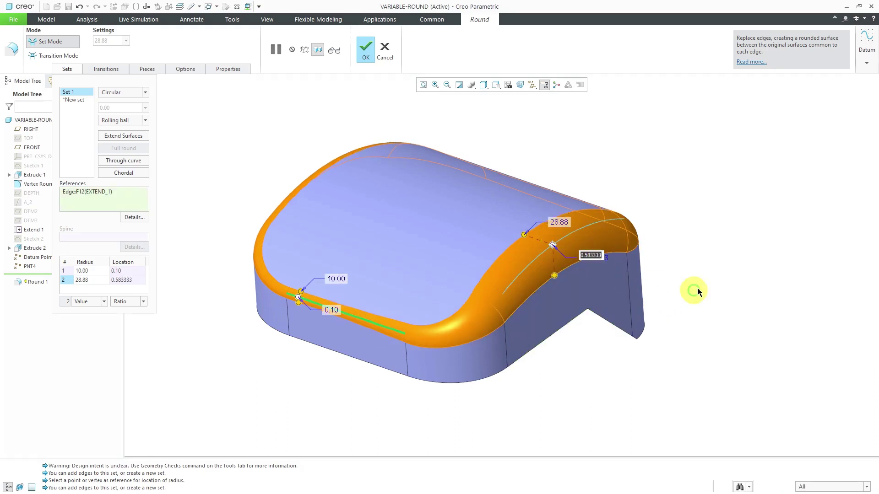
type("0.5")
left_click(695, 261)
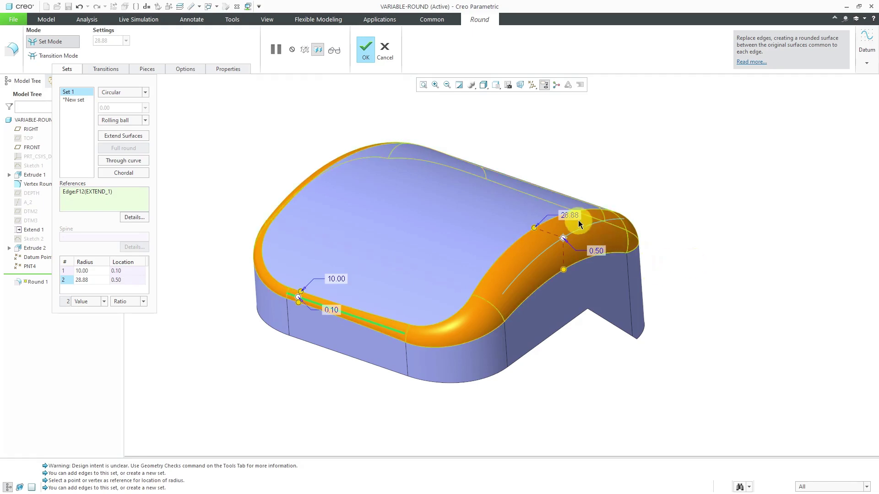
- Set the radius at the curved side edge's control point to 20
double_click(573, 215)
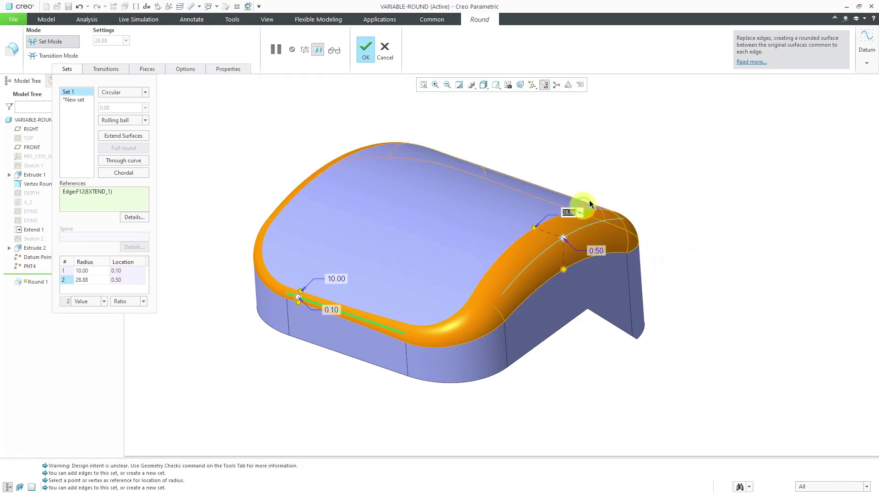
type("20")
left_click(647, 162)
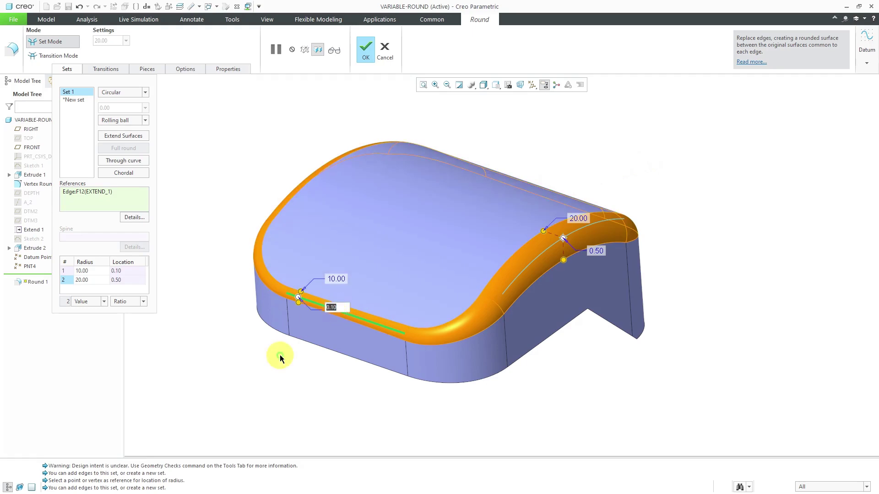
- Set the location ratio of the first radius point on the straight front edge to 0.5
type("0.5")
key("Return")
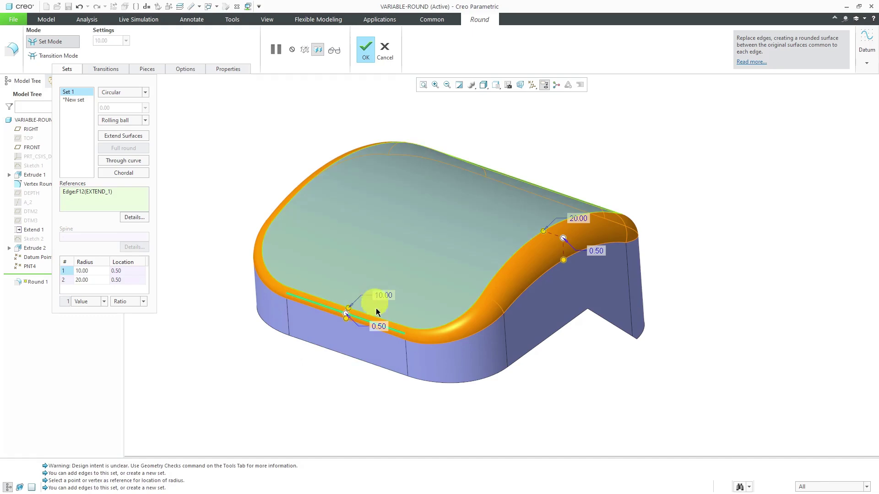
mouse_move(374, 284)
middle_mouse_down()
mouse_move(381, 298)
mouse_move(392, 284)
mouse_move(383, 290)
middle_mouse_up()
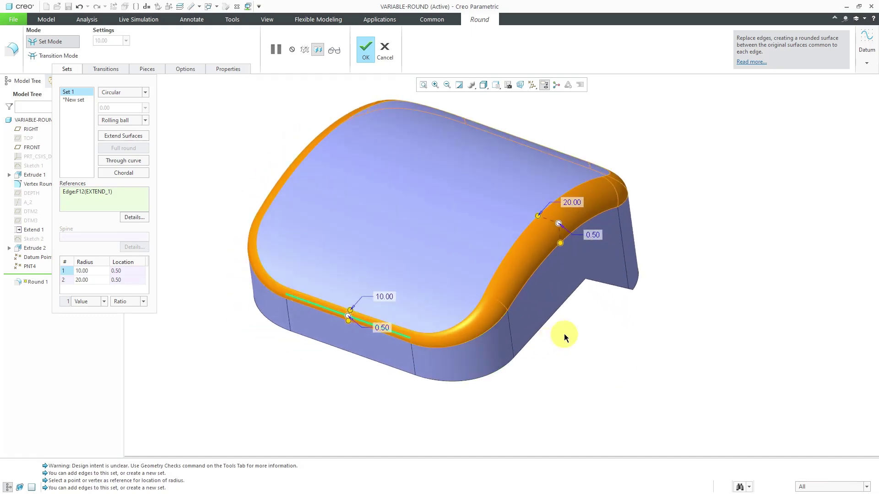
- Add a third radius to the round and move its location reference onto the opposite curved side edge
right_click(119, 294)
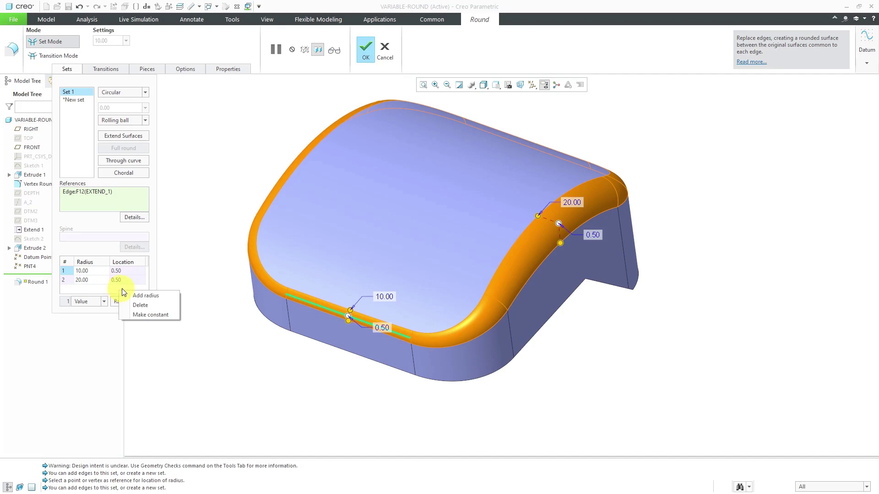
left_click(285, 341)
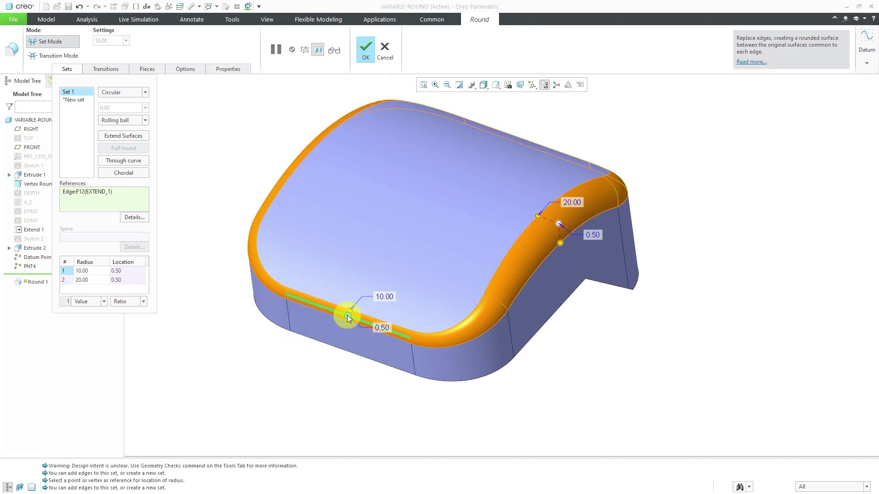
right_click(348, 317)
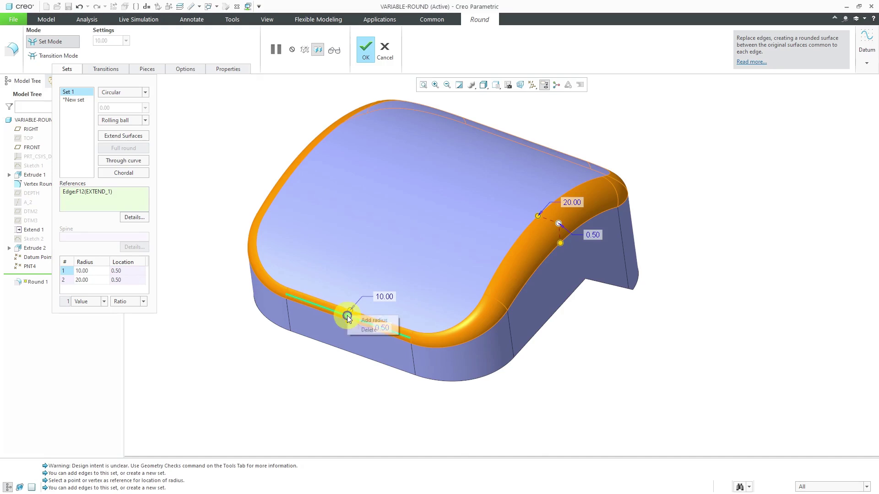
left_click(373, 320)
middle_click_drag(442, 287, 547, 270)
right_click(555, 274)
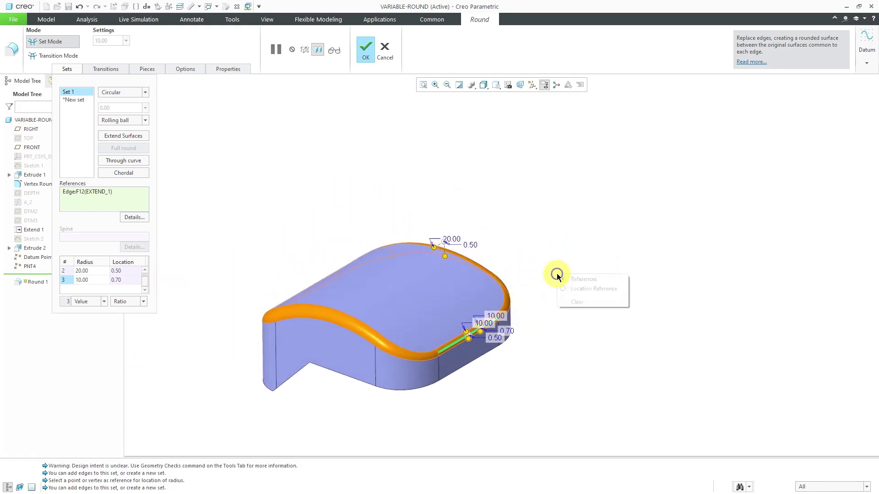
left_click(578, 294)
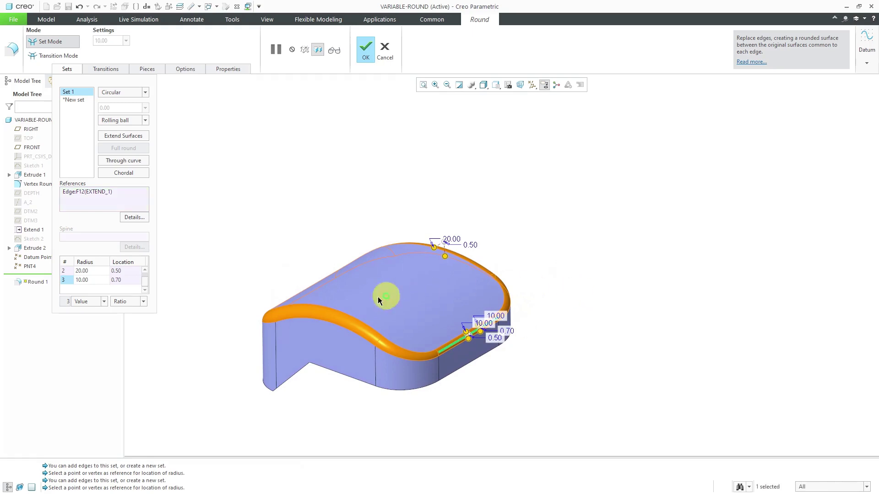
left_click(331, 313)
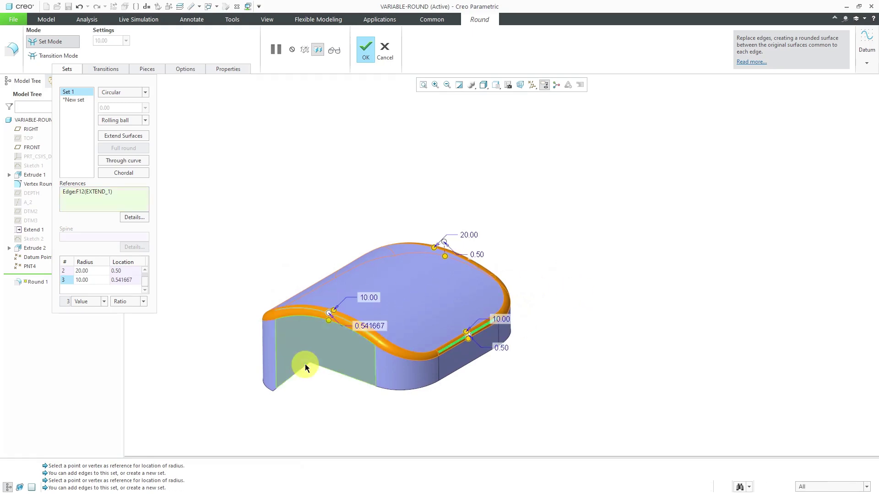
- Set the third radius point's location ratio to 0.5 and its radius to 20
double_click(369, 326)
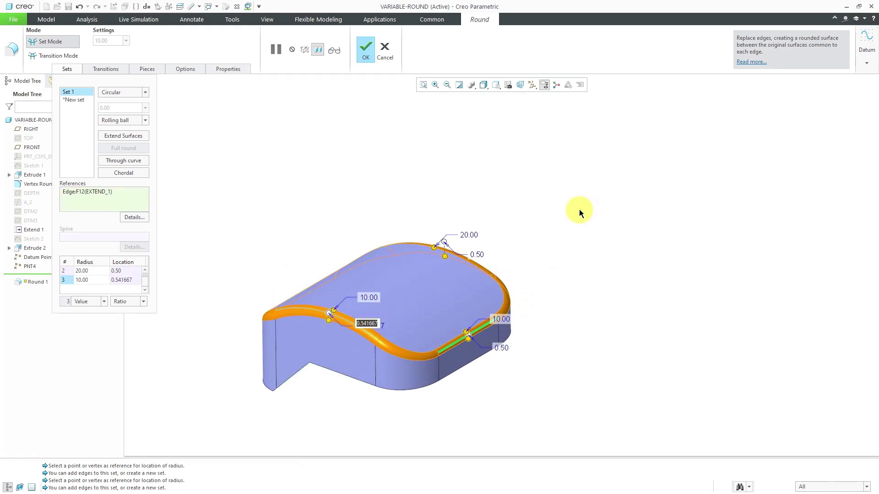
type(".5")
key("Return")
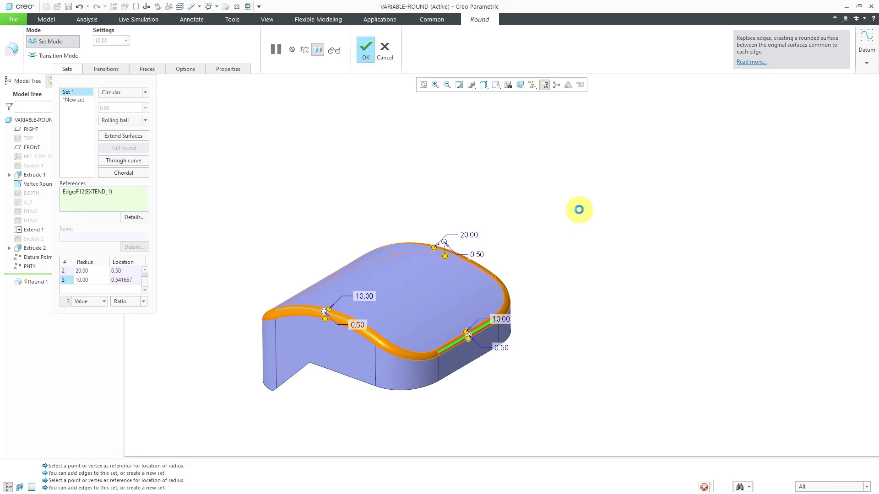
double_click(366, 296)
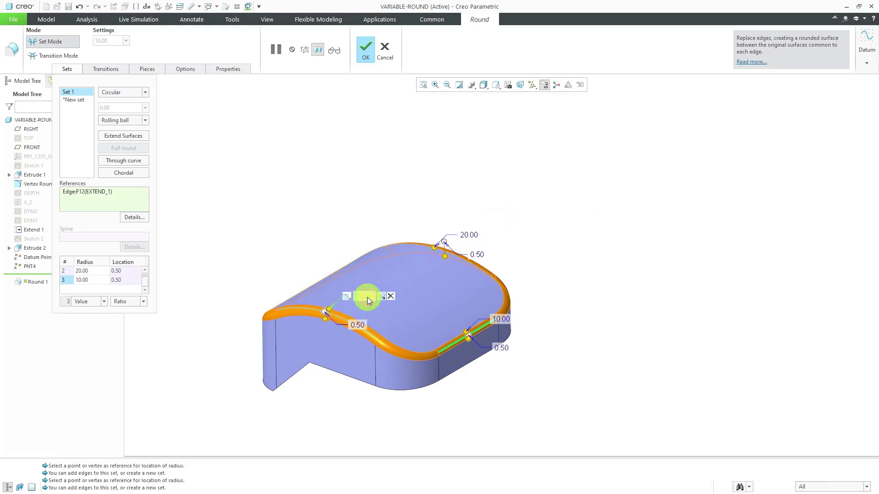
type("20")
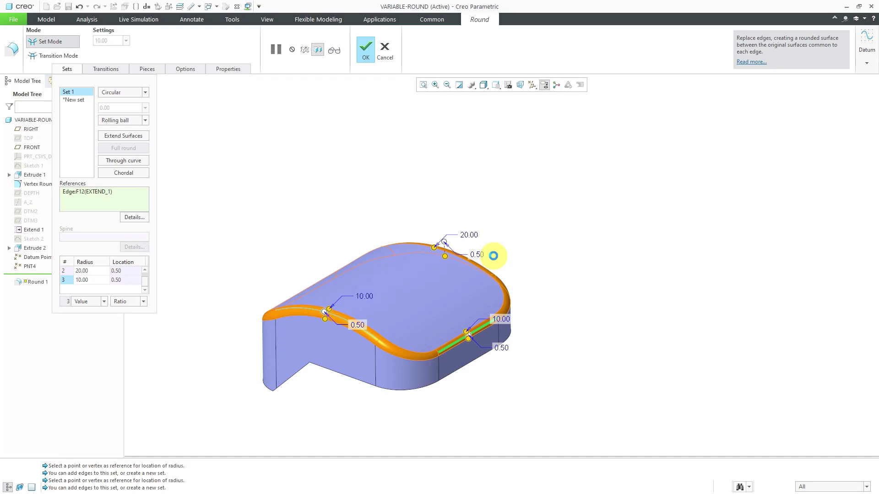
key("Return")
mouse_move(430, 312)
middle_mouse_down()
mouse_move(457, 281)
mouse_move(472, 308)
mouse_move(513, 306)
mouse_move(484, 310)
mouse_move(463, 290)
mouse_move(482, 297)
mouse_move(484, 314)
mouse_move(474, 297)
mouse_move(418, 290)
mouse_move(404, 326)
mouse_move(416, 320)
mouse_move(412, 328)
middle_mouse_up()
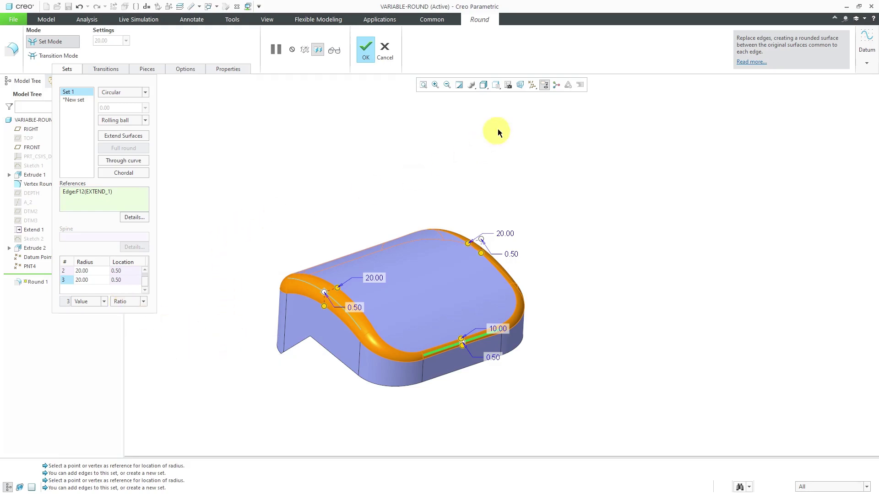
- Turn on the display of datum points in the model
left_click(532, 85)
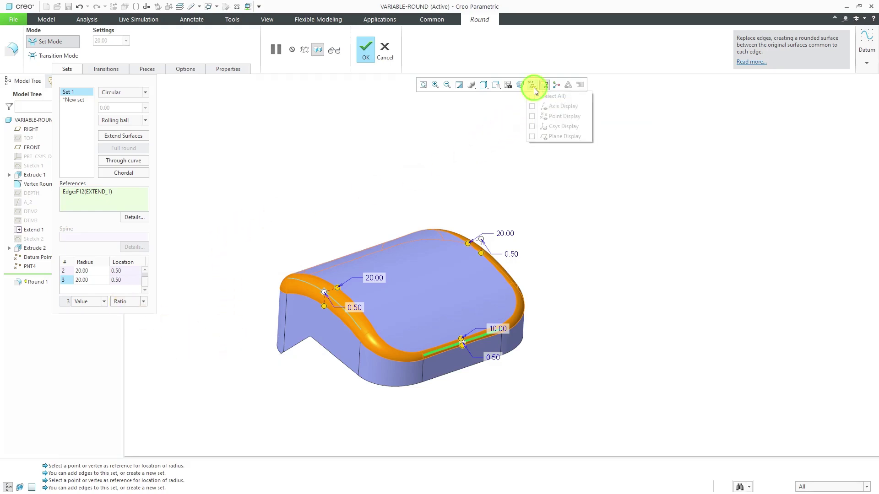
left_click(557, 116)
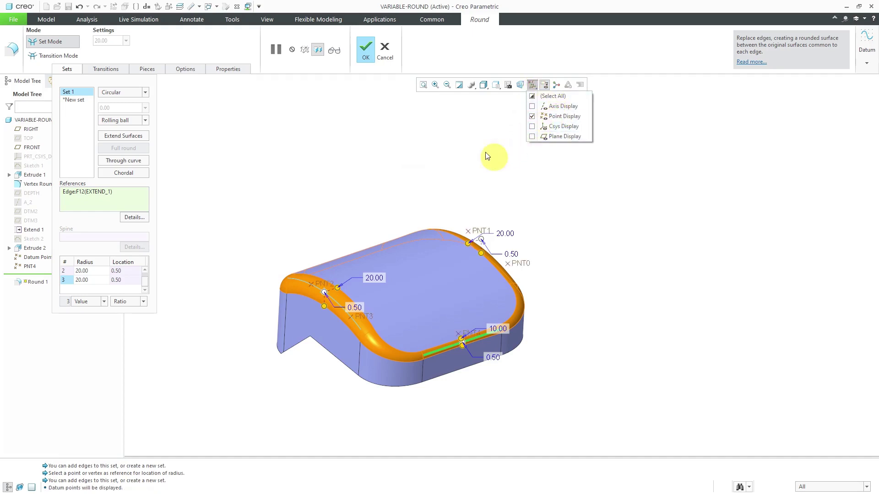
left_click(388, 178)
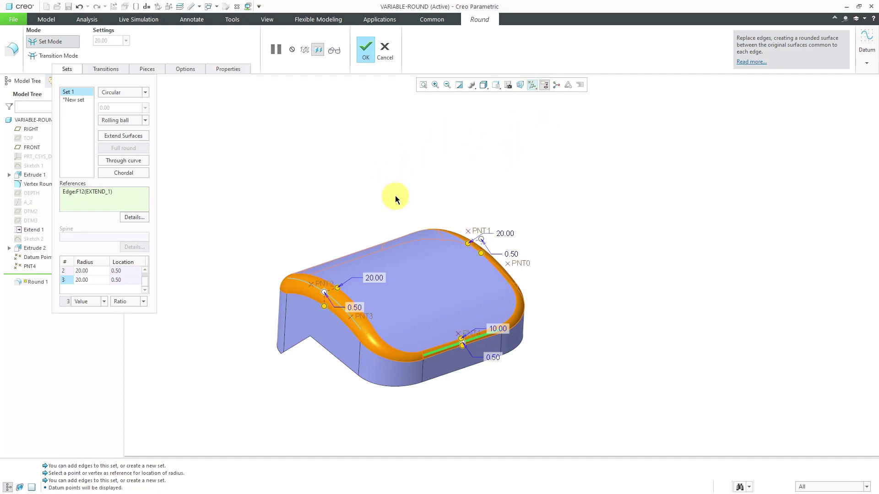
- Snap the third radius's location point onto datum point PNT2 on the curved side edge
middle_click_drag(394, 196, 406, 287)
scroll(362, 344, "down", 3)
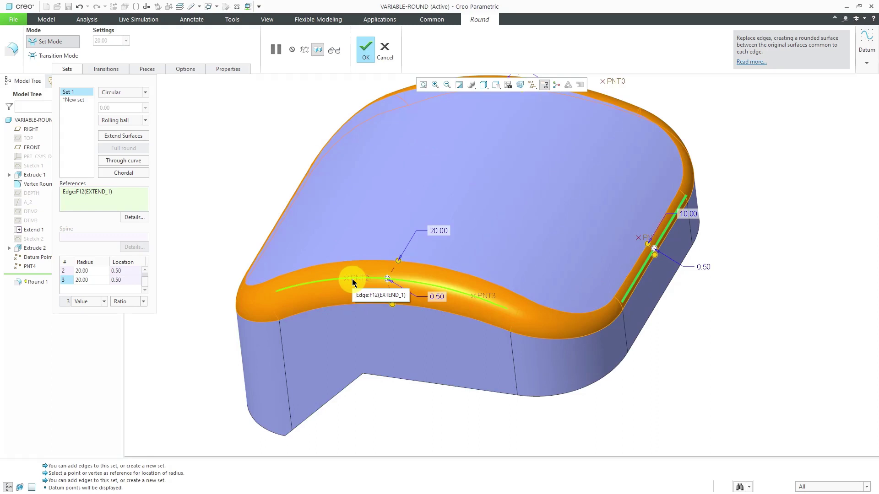
mouse_move(383, 308)
middle_mouse_down()
mouse_move(392, 308)
mouse_move(378, 305)
middle_mouse_up()
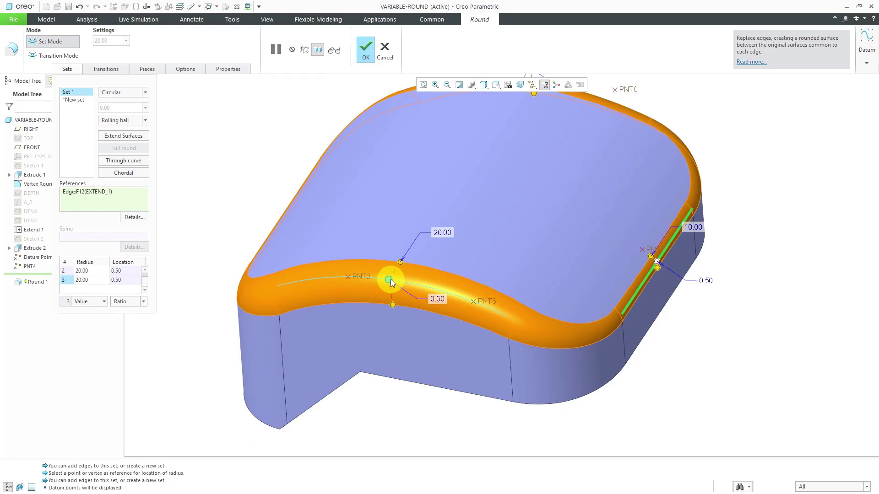
left_click_drag(389, 284, 367, 276)
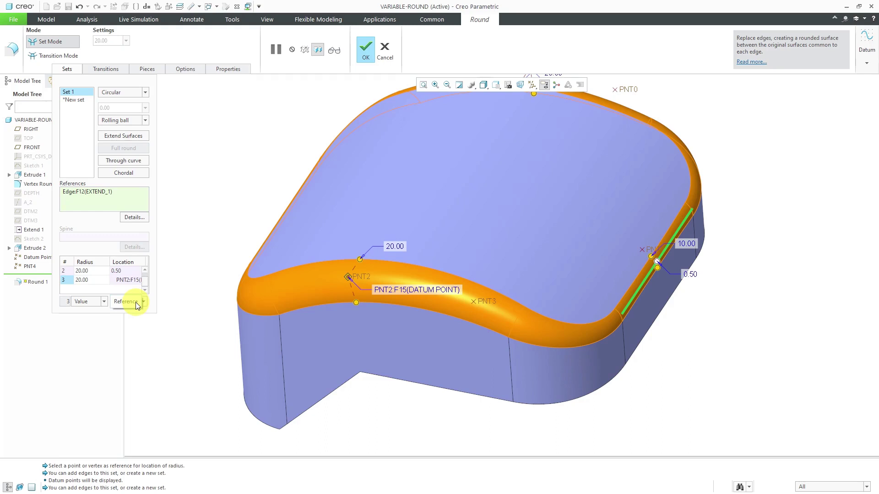
- Change the second radius's location type from ratio to reference and locate it at datum point PNT1
scroll(359, 316, "down", 2)
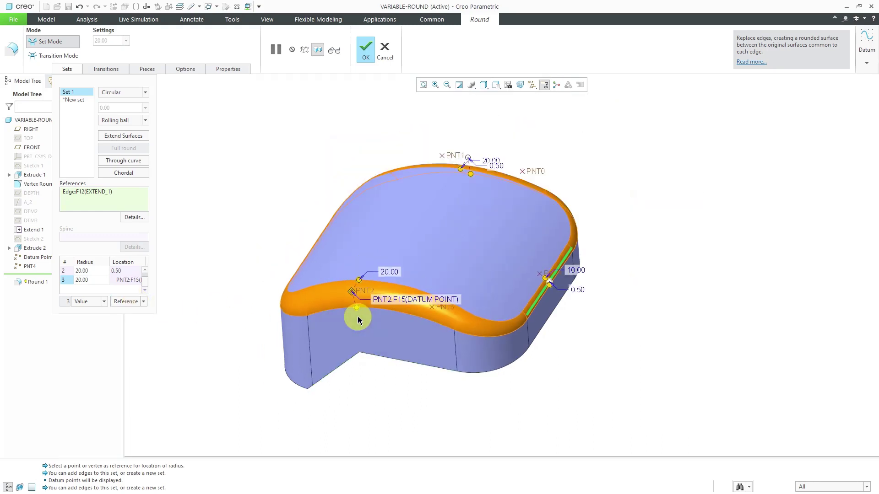
middle_click_drag(359, 318, 304, 271)
middle_click_drag(533, 352, 555, 355)
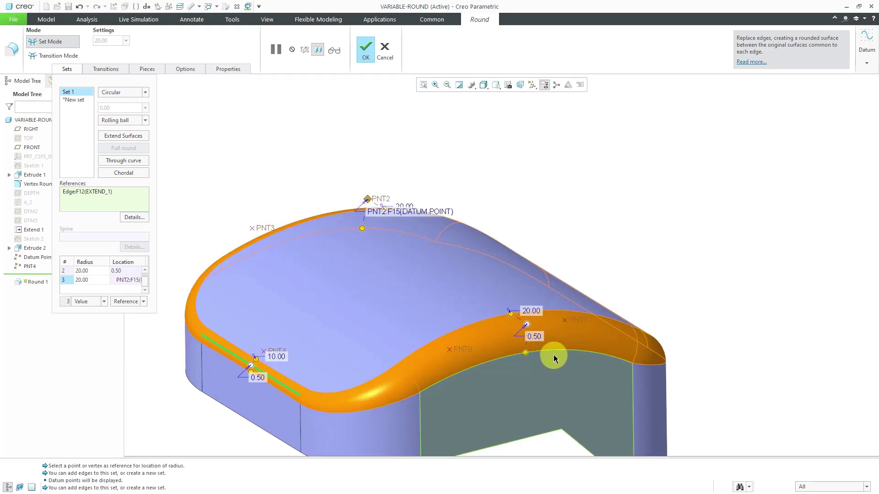
scroll(539, 357, "up", 3)
scroll(538, 366, "up", 2)
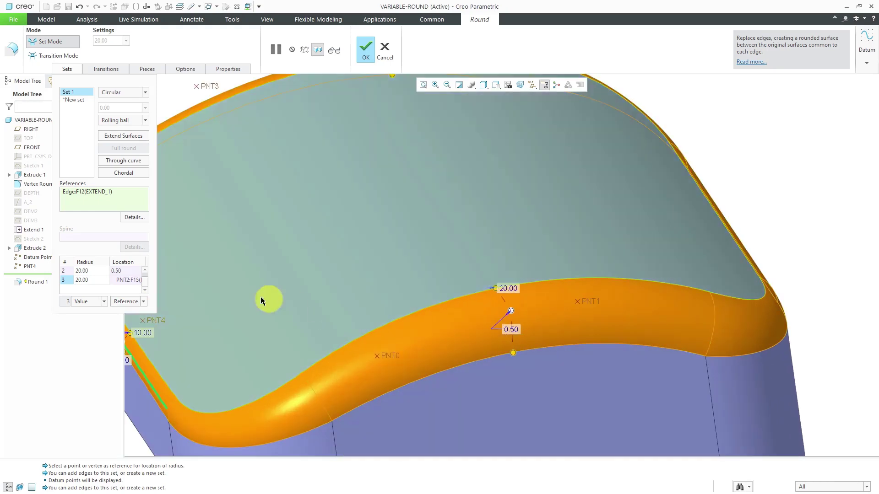
left_click(79, 271)
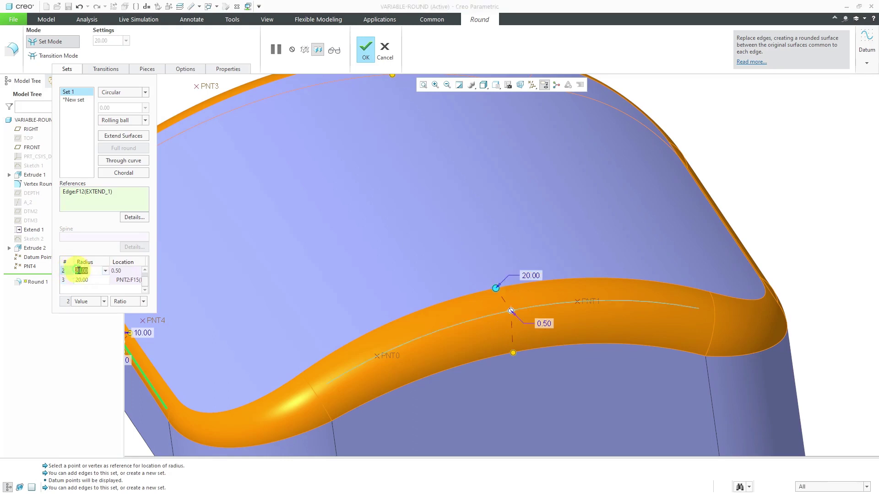
left_click(134, 271)
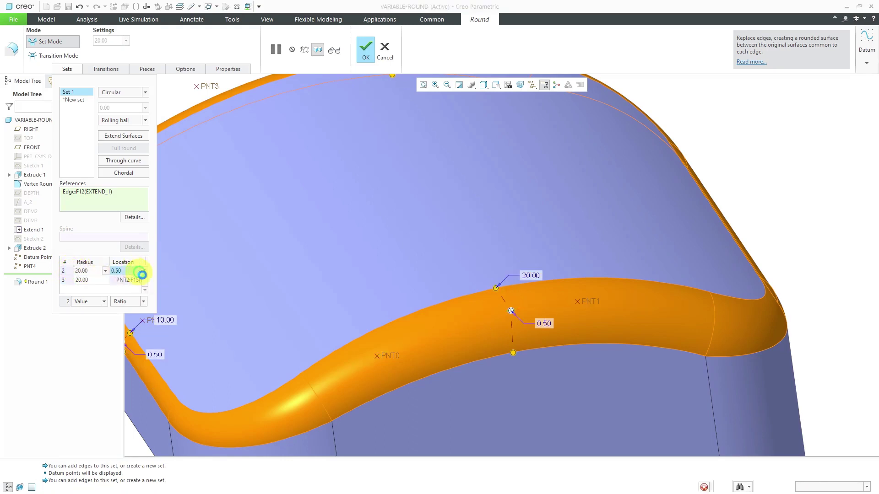
left_click(144, 302)
left_click(133, 317)
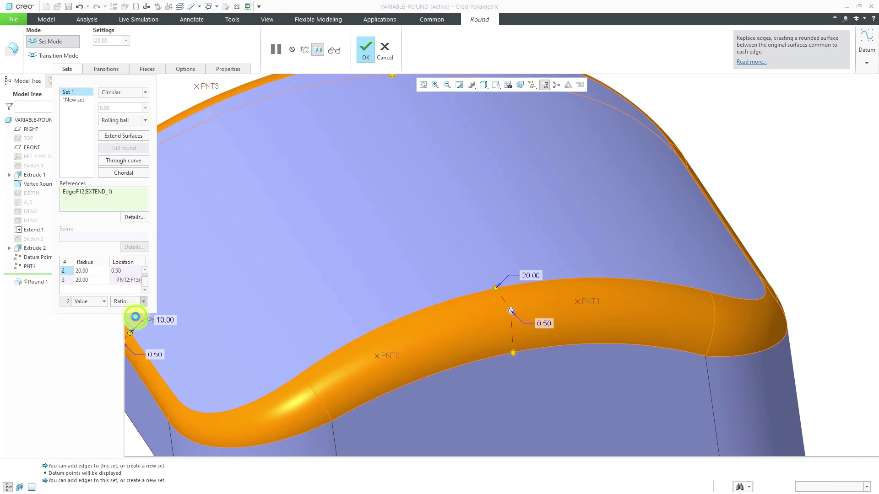
left_click(593, 303)
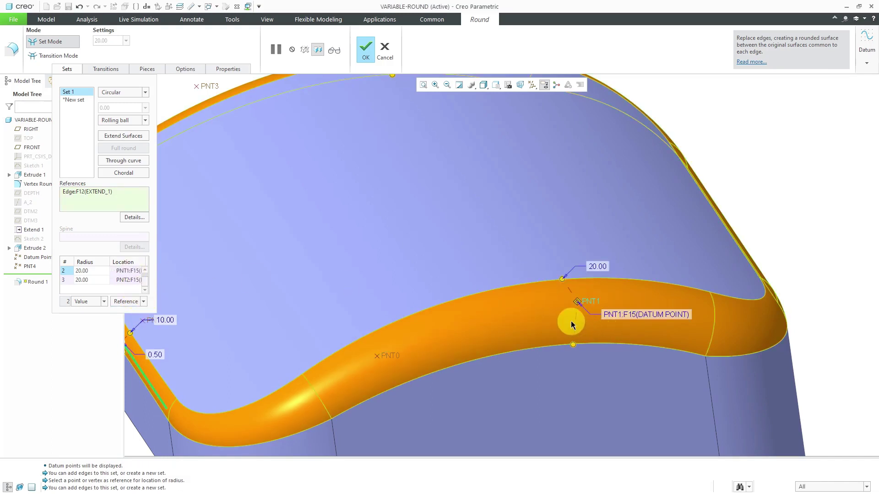
- Add a fourth radius from the one at PNT1 and snap its location to datum point PNT0
scroll(556, 321, "down", 3)
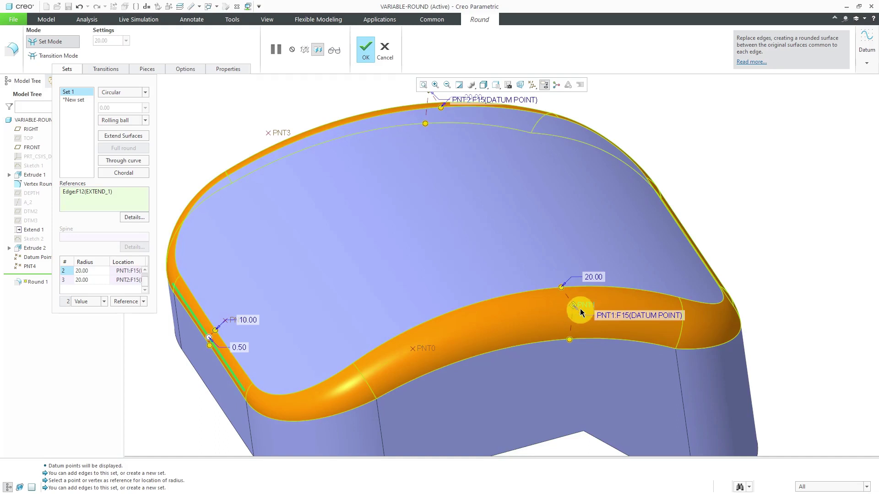
scroll(526, 255, "down", 2)
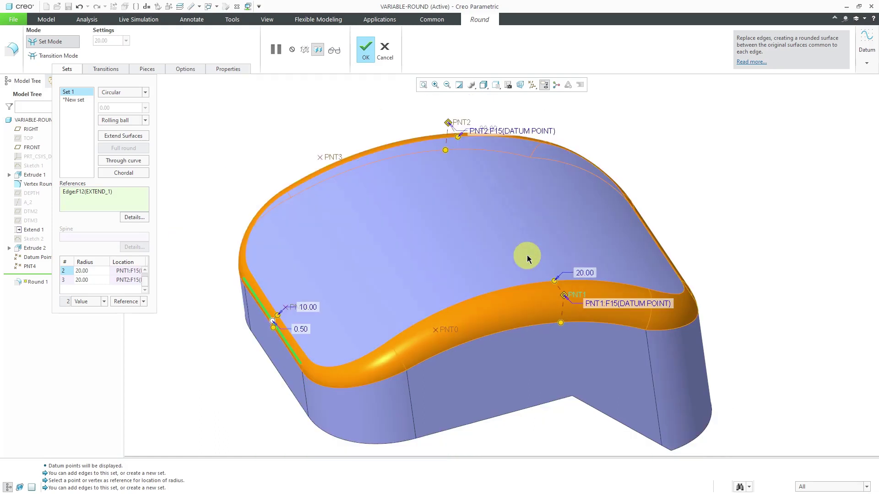
scroll(529, 269, "up", 1)
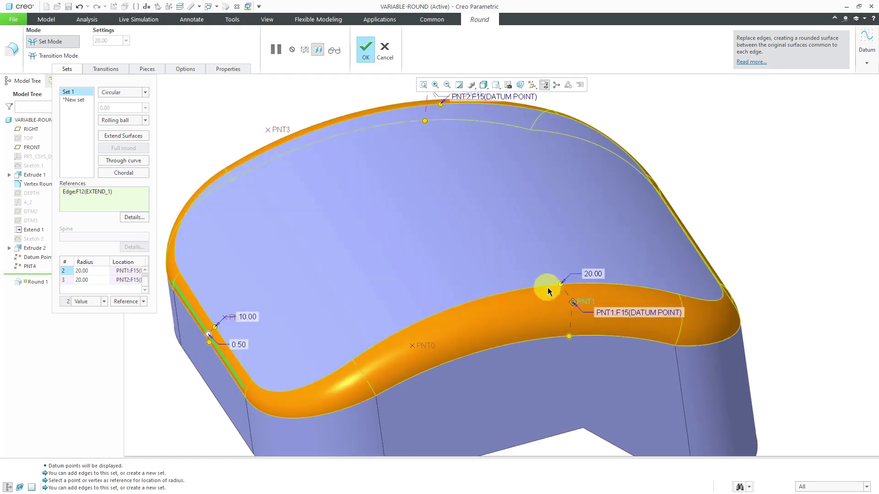
right_click(572, 305)
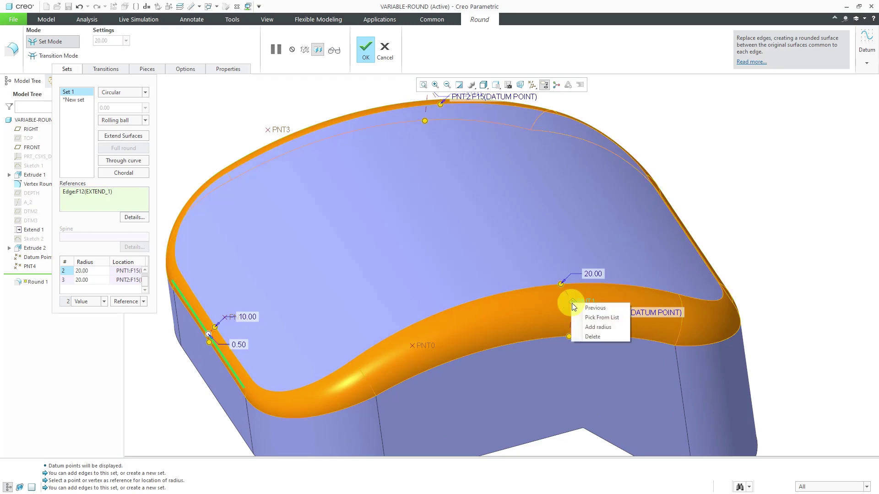
left_click(590, 328)
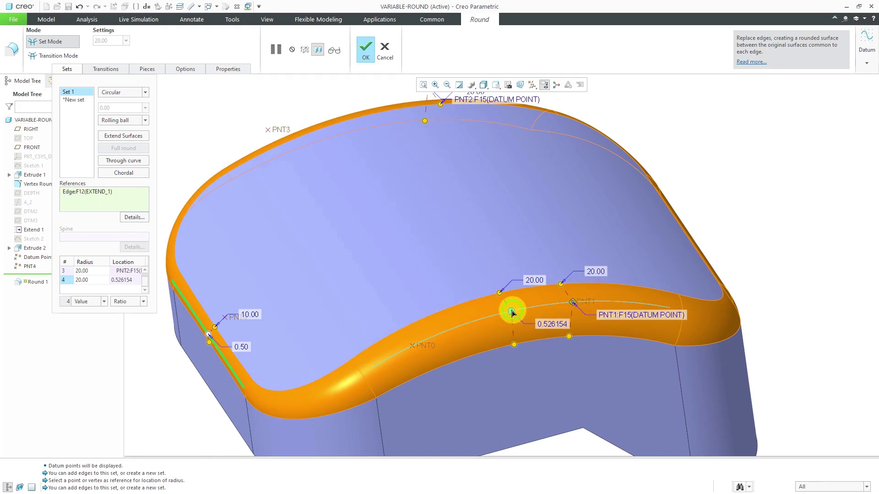
left_click_drag(512, 309, 427, 343)
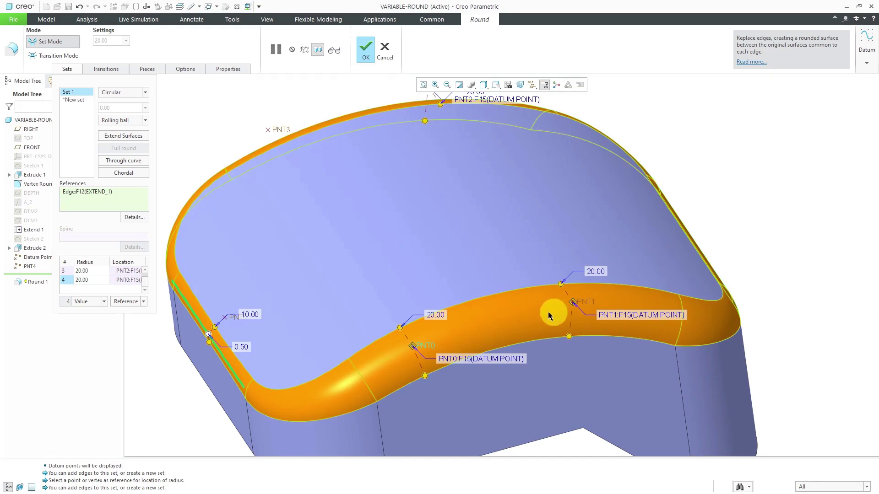
- Add a fifth radius from the one at PNT2 and snap its location to datum point PNT3
scroll(507, 291, "up", 2)
middle_click_drag(503, 290, 530, 207)
left_click(472, 315)
scroll(485, 369, "down", 3)
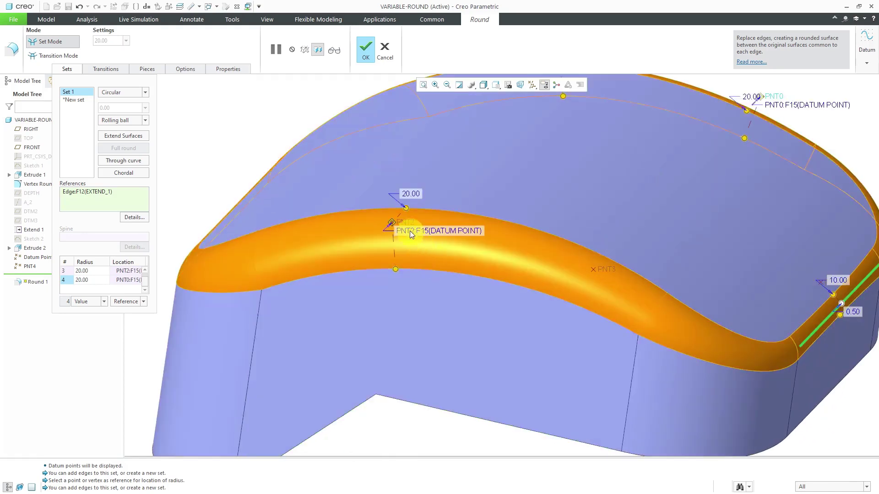
right_click(393, 221)
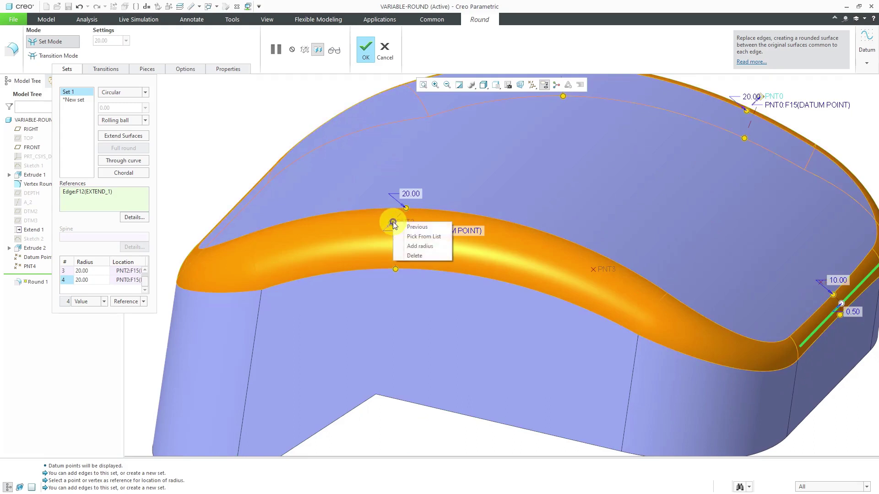
left_click(427, 248)
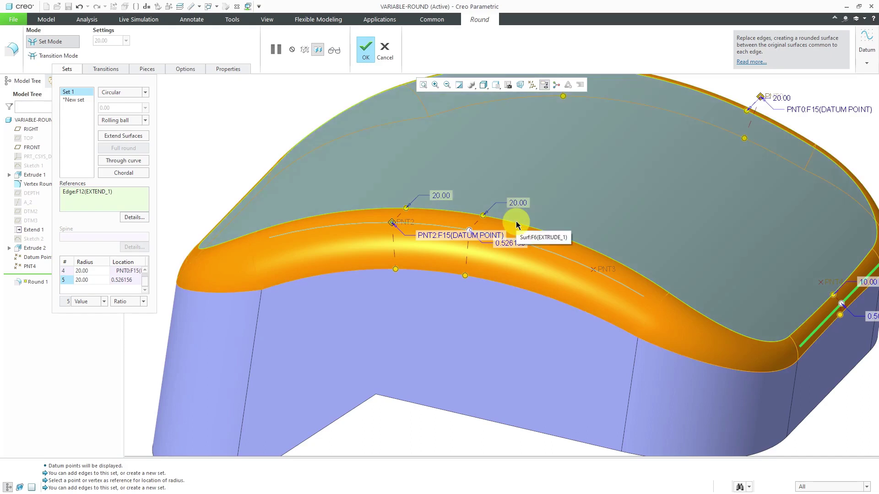
left_click_drag(468, 230, 597, 270)
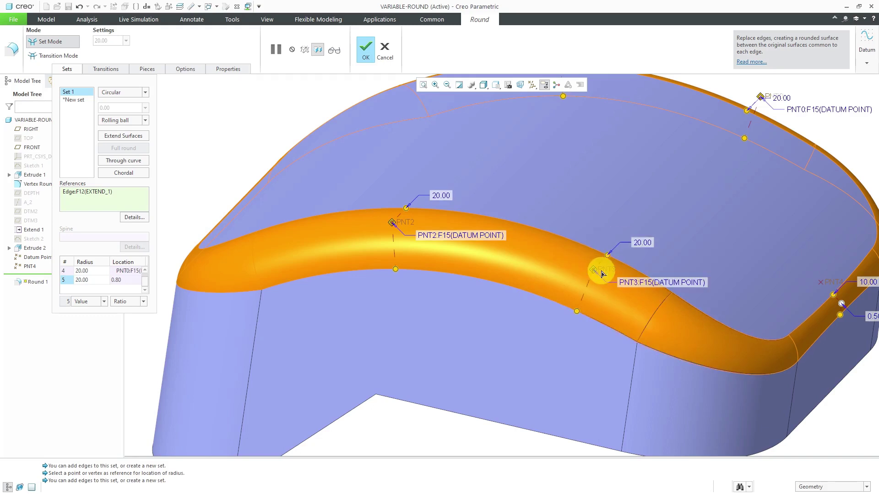
scroll(544, 298, "down", 5)
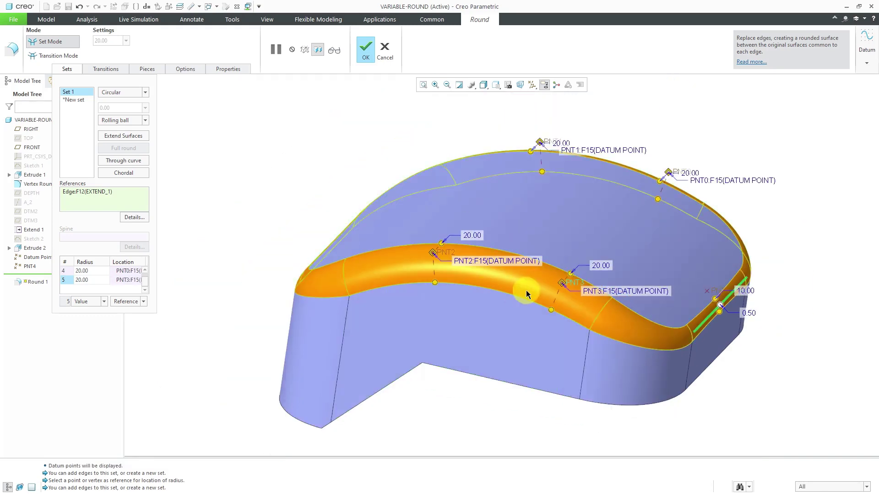
- Switch the first radius from a value to a reference and select datum point PNT4 to define its size
middle_click_drag(526, 290, 495, 295)
scroll(787, 313, "down", 5)
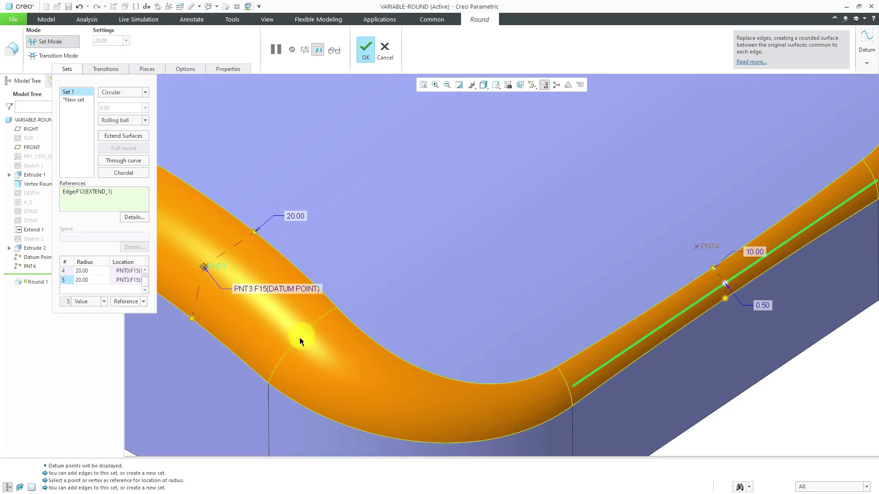
scroll(143, 270, "up", 3)
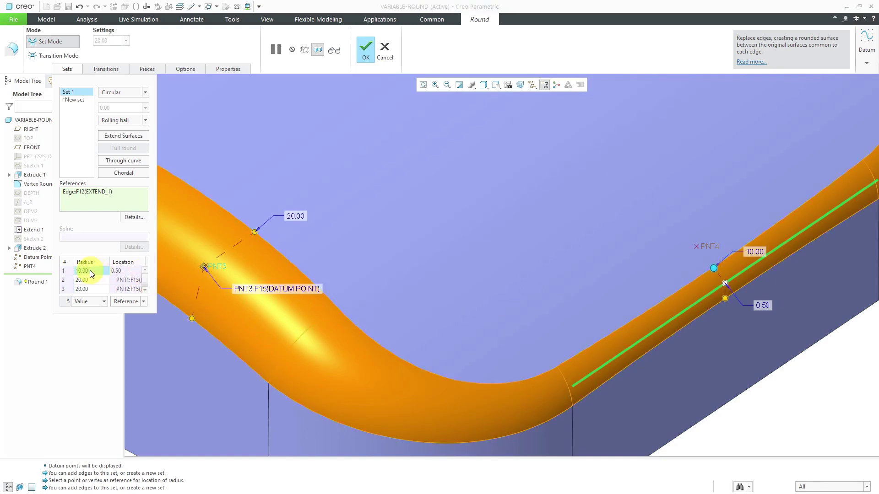
left_click(90, 271)
left_click(105, 302)
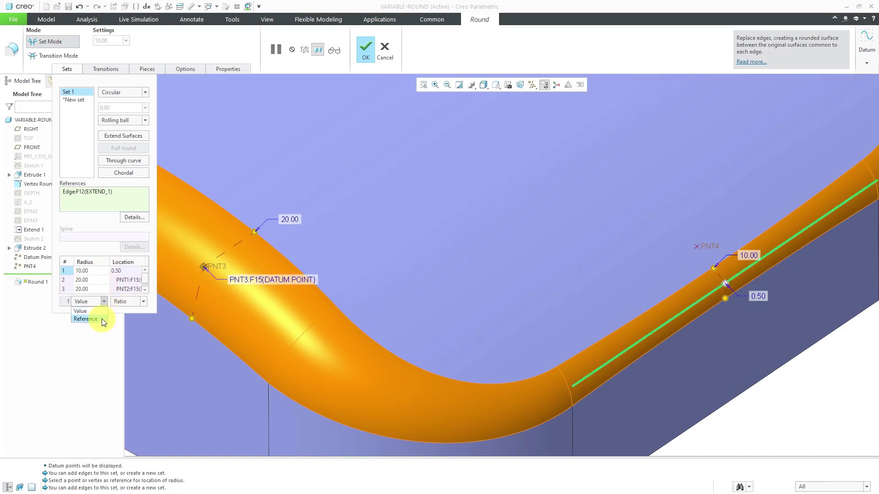
left_click(102, 319)
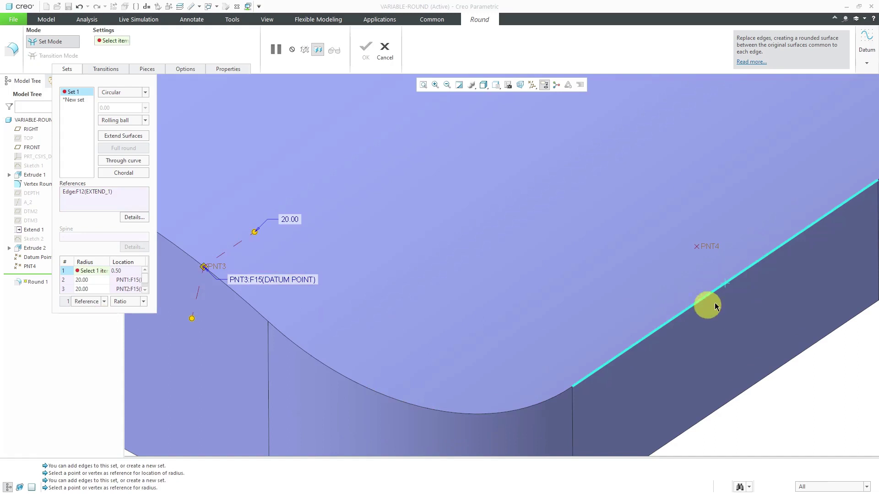
left_click(709, 247)
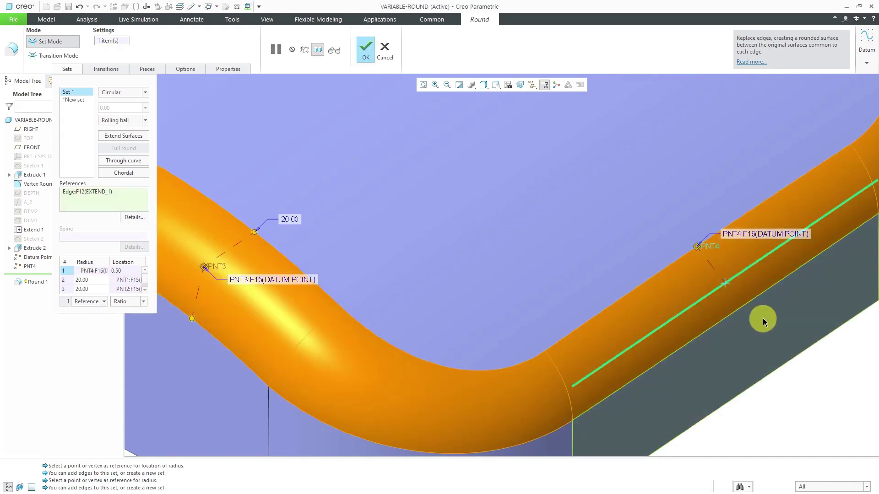
- Undo the first radius's PNT4 reference and its switch from value to reference
scroll(602, 282, "up", 2)
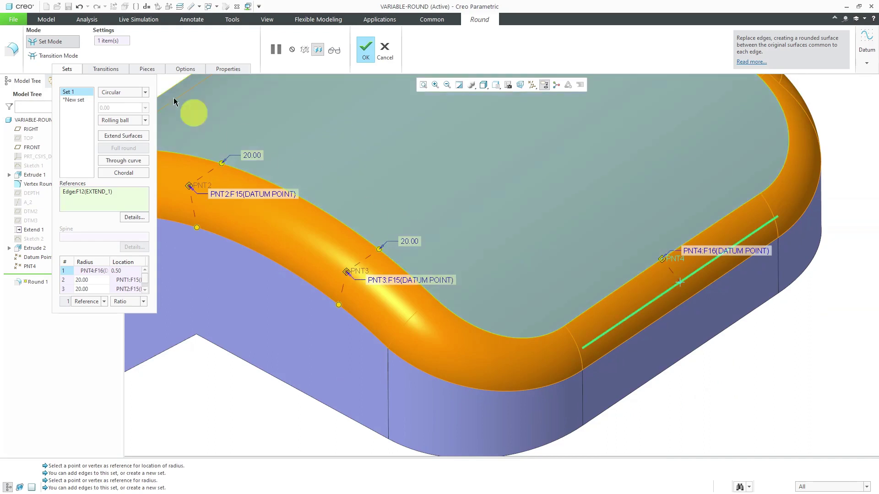
left_click(80, 6)
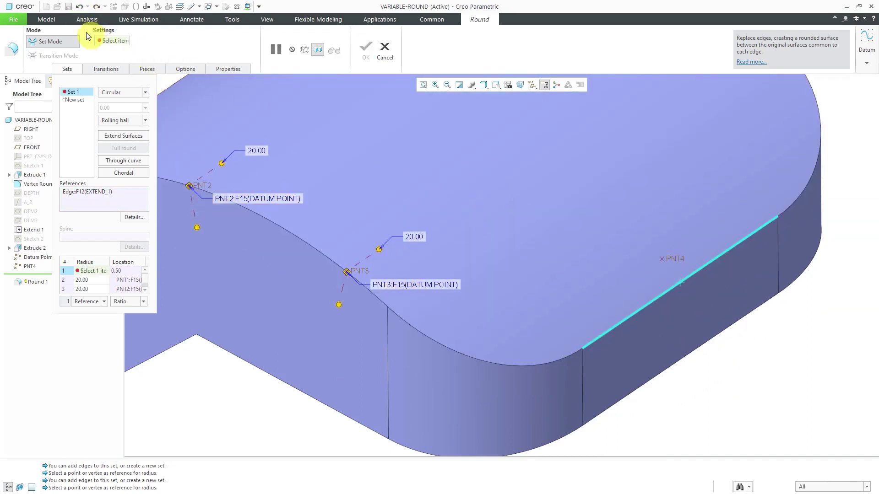
left_click(82, 6)
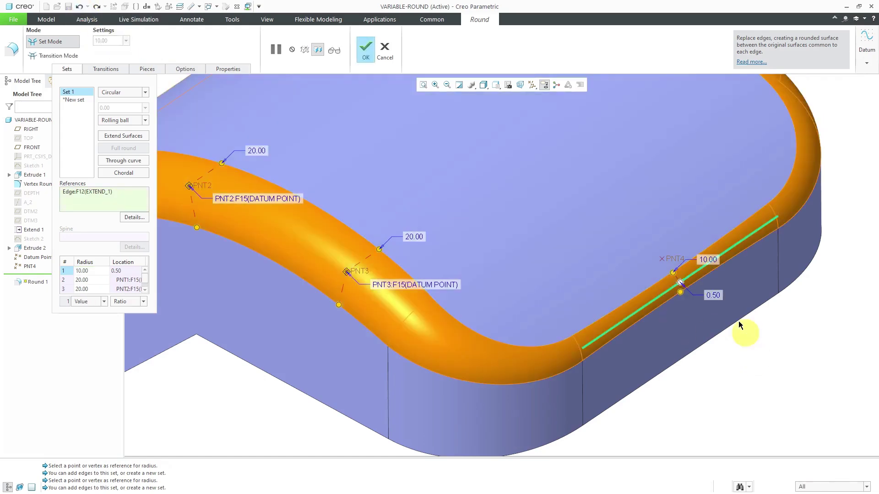
- Snap the first radius's size handle onto datum point PNT4 so the point drives the radius
scroll(694, 284, "down", 3)
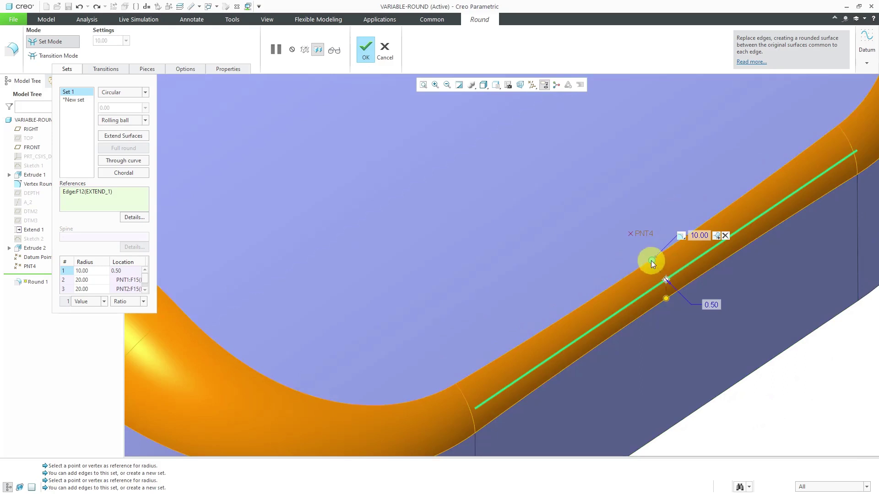
left_click_drag(651, 260, 647, 238)
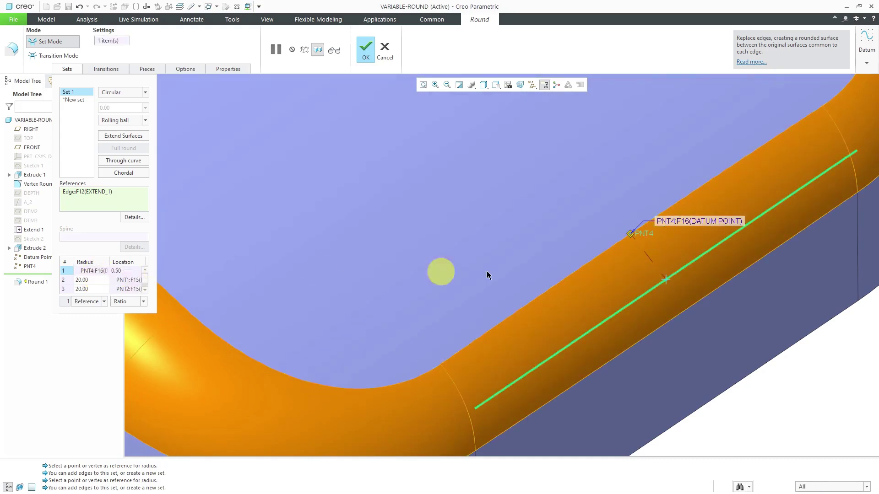
scroll(682, 285, "up", 6)
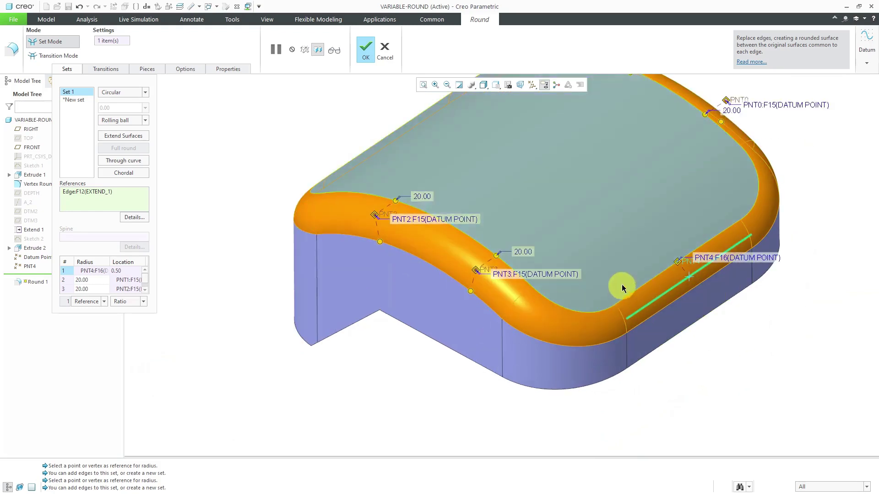
- Add a sixth radius from the one at PNT2 and locate it at the near vertex of the straight end edge opposite PNT4
middle_click_drag(621, 284, 649, 221)
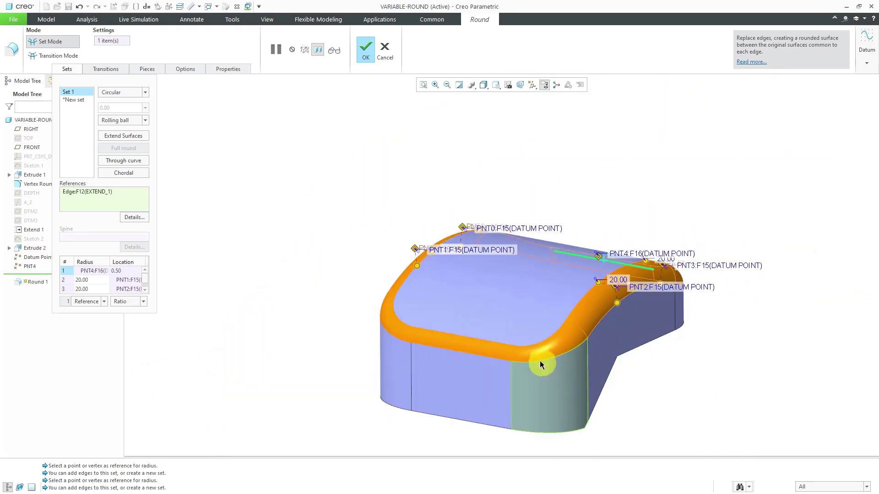
middle_click_drag(538, 352, 574, 367)
scroll(575, 372, "up", 3)
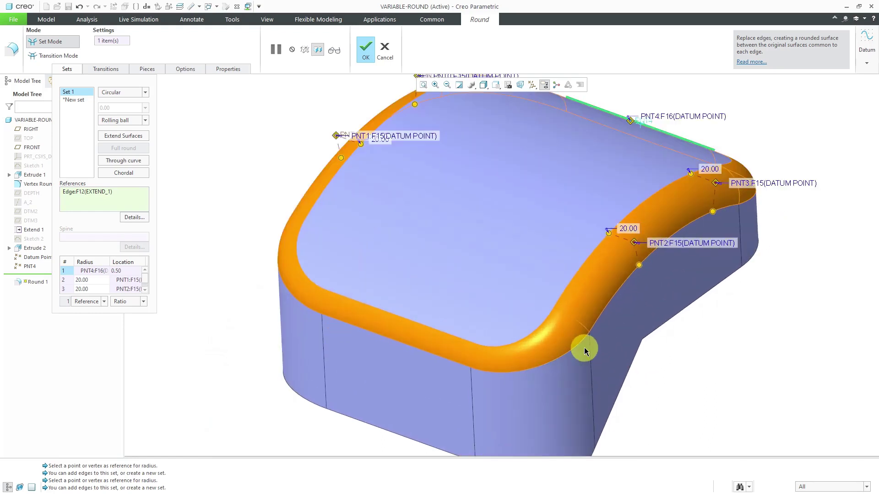
right_click(633, 243)
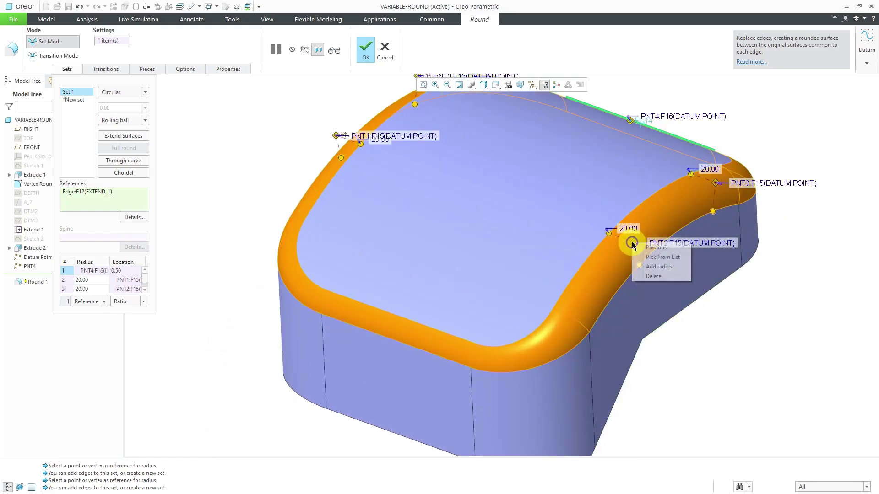
left_click(660, 267)
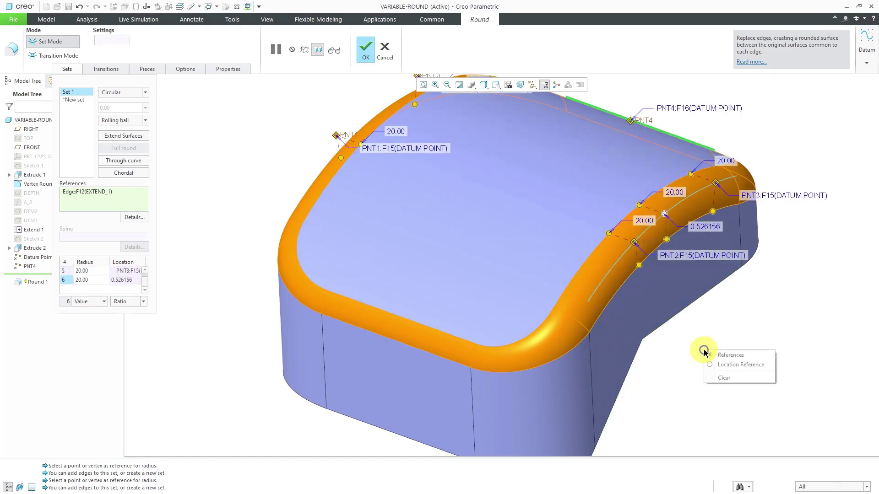
right_click(704, 349)
left_click(733, 365)
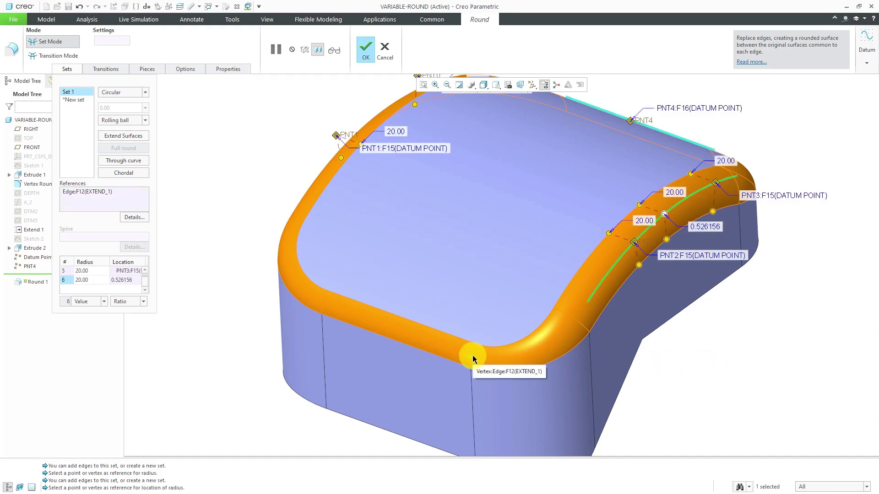
left_click(472, 355)
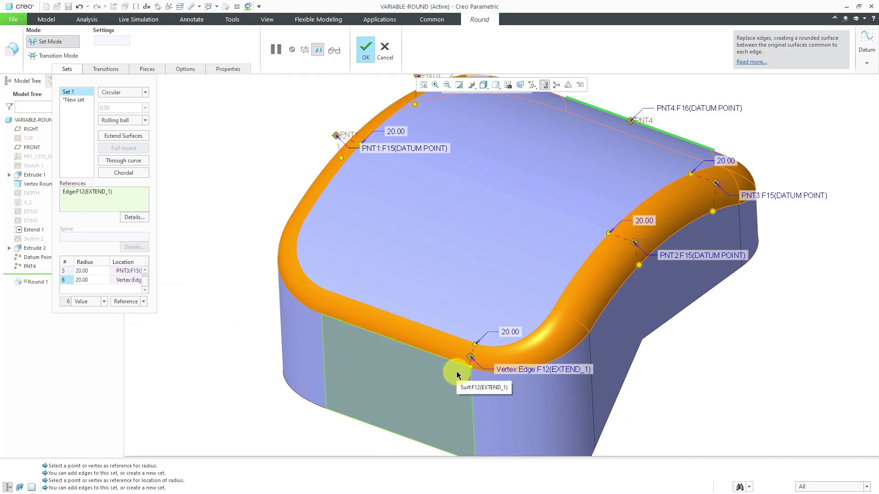
- Try 25 for the sixth radius at the end-edge vertex and settle on a radius of 30
double_click(509, 333)
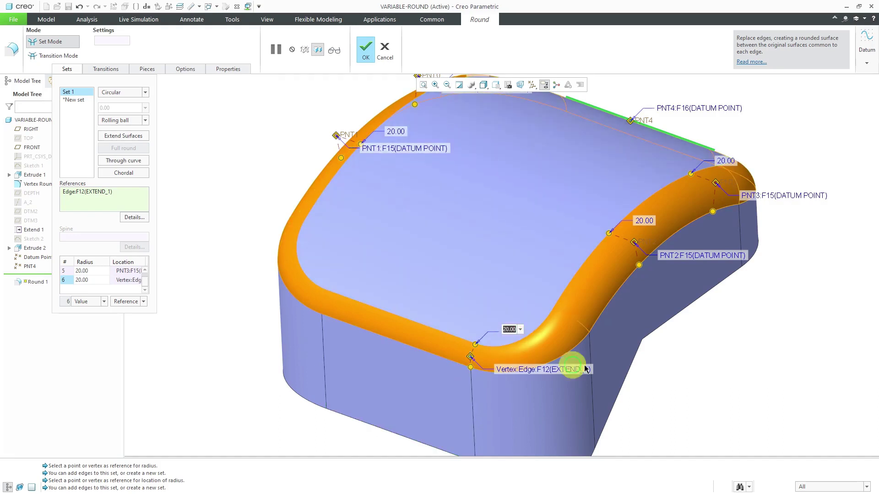
type("25")
key("Return")
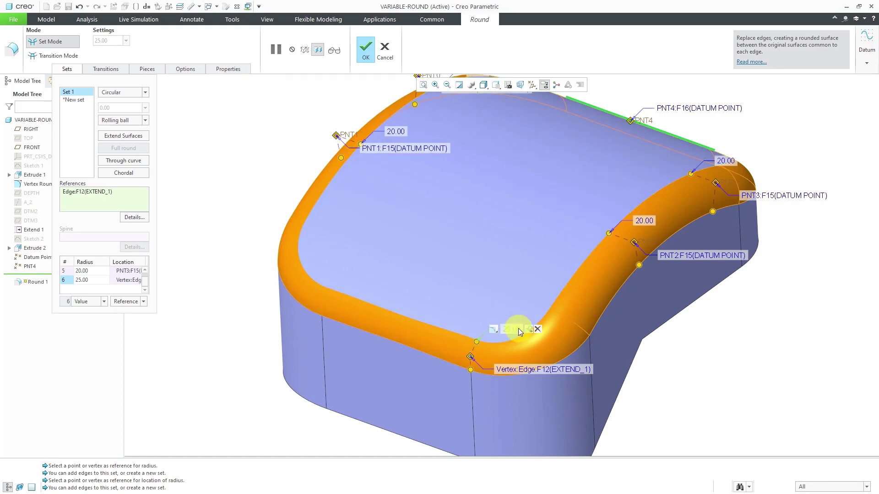
double_click(518, 328)
type("30")
key("Return")
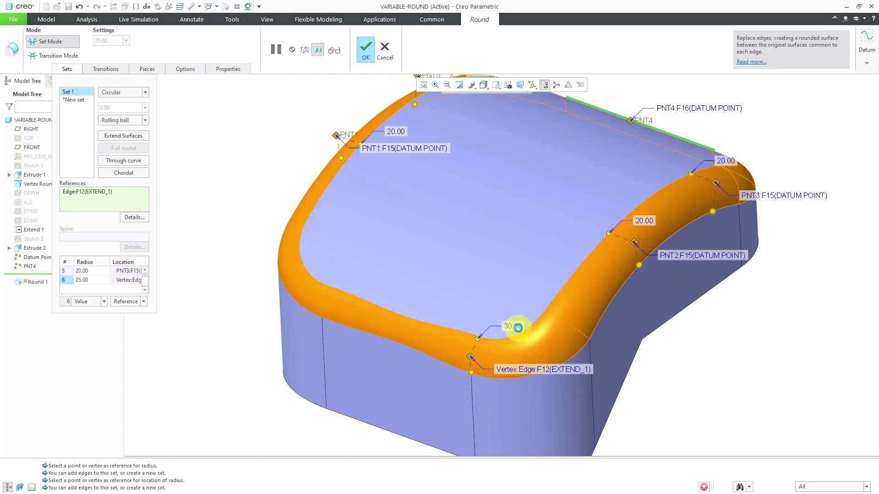
- Add a seventh radius from the sixth one and locate it by reference at the other vertex of the straight end edge
mouse_move(435, 308)
middle_mouse_down()
mouse_move(428, 308)
mouse_move(471, 365)
mouse_move(442, 321)
middle_mouse_up()
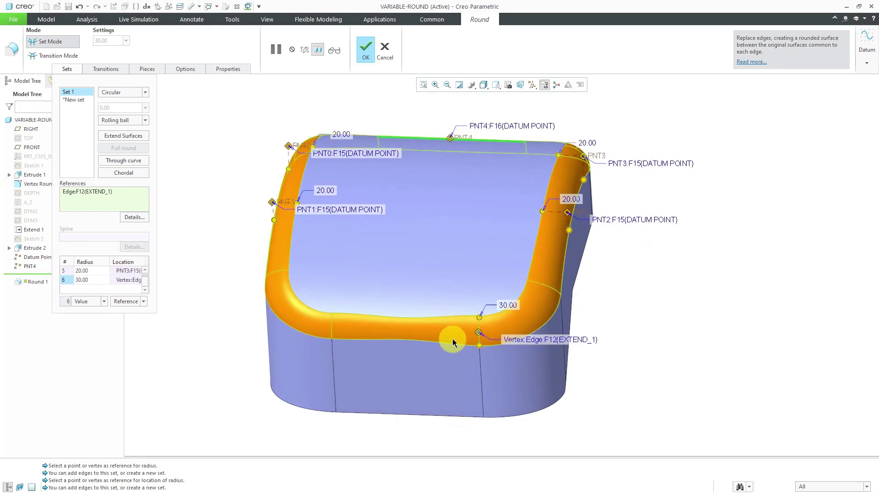
right_click(478, 333)
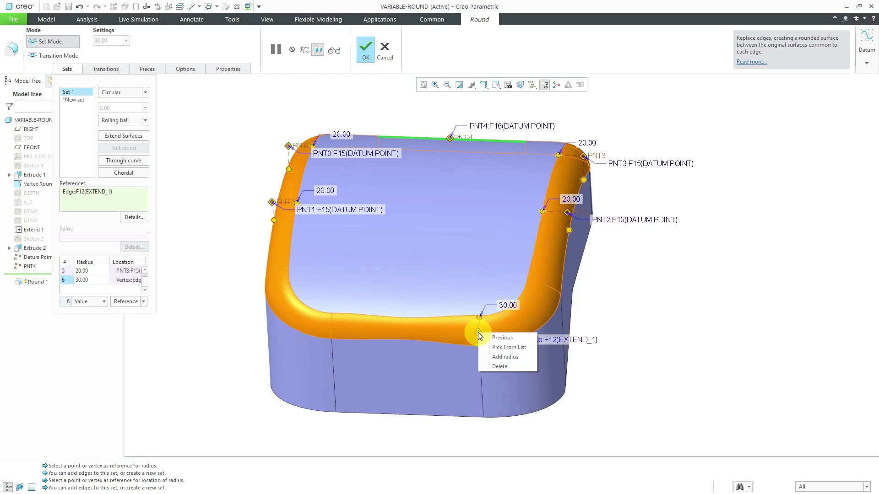
left_click(505, 356)
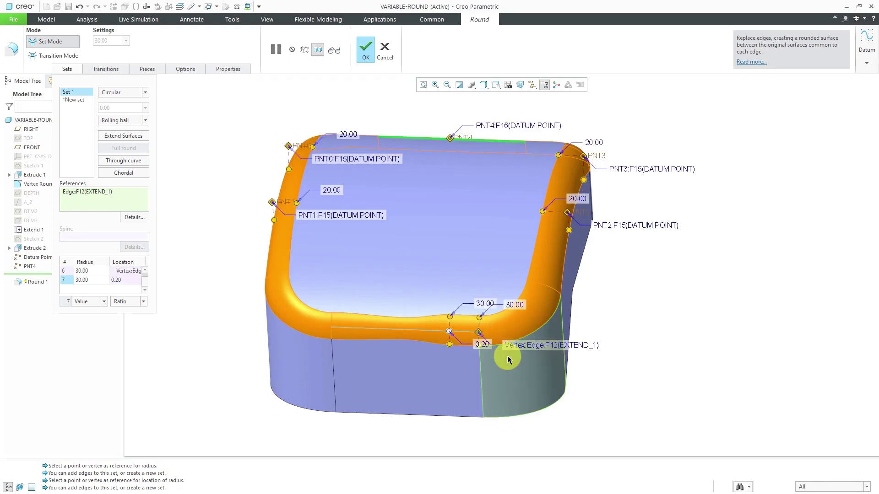
left_click(448, 333)
right_click(637, 319)
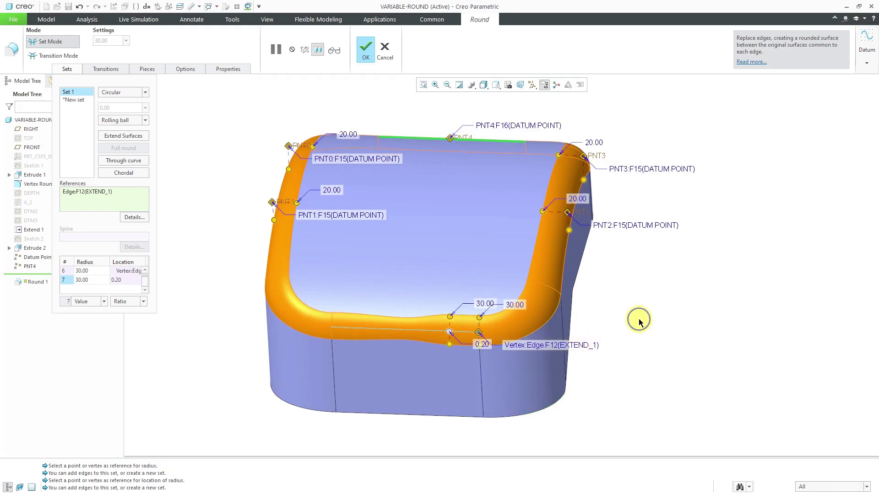
left_click(662, 335)
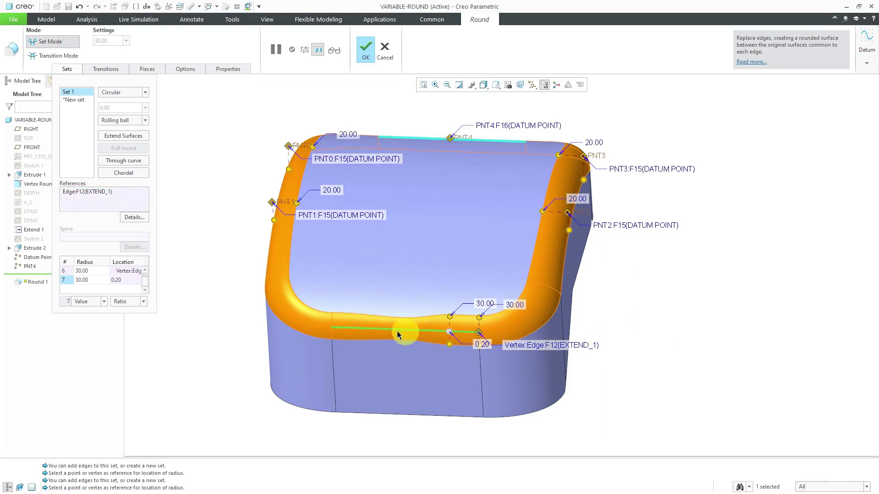
left_click(333, 332)
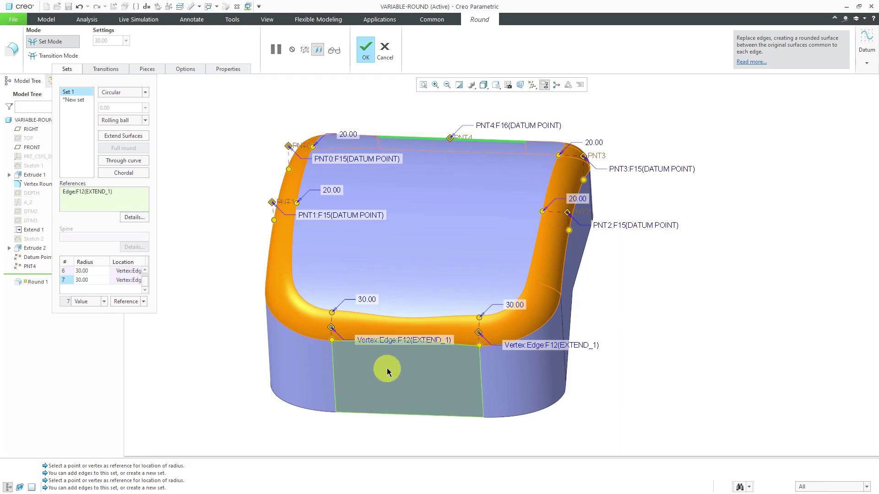
- Complete the variable-radius round feature and inspect the finished rounded edges
middle_click_drag(563, 463, 318, 369)
scroll(292, 391, "down", 3)
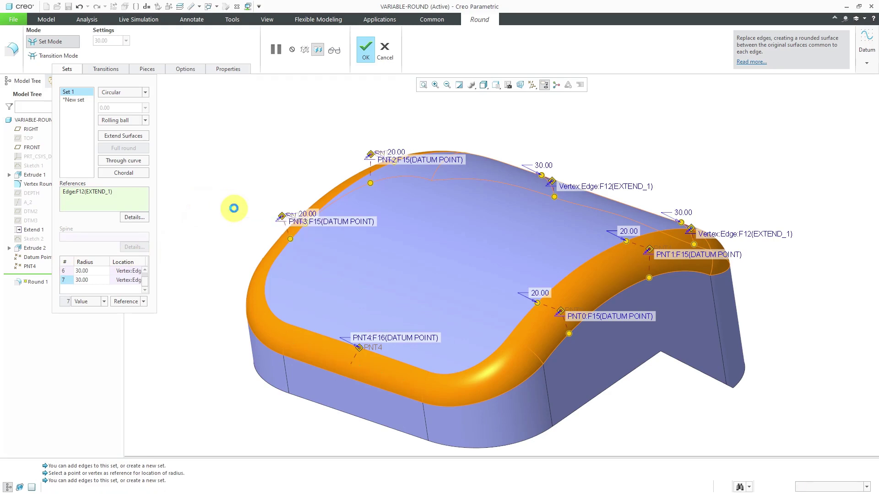
middle_click(234, 208)
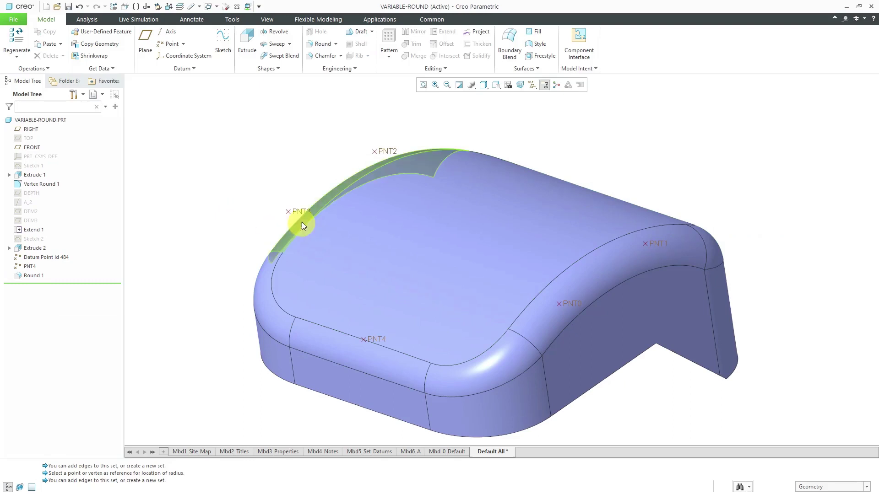
mouse_move(297, 222)
middle_mouse_down()
mouse_move(339, 211)
mouse_move(377, 224)
mouse_move(298, 219)
mouse_move(308, 222)
middle_mouse_up()
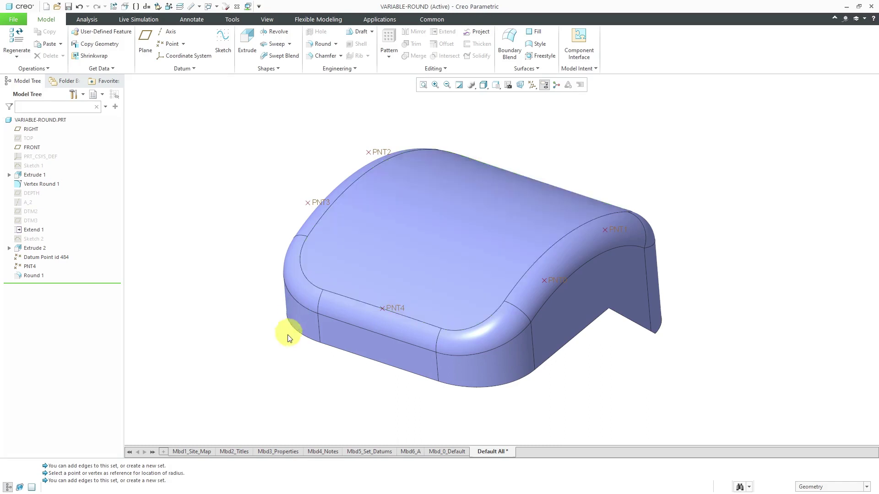
scroll(286, 338, "down", 2)
- Reopen the definition of the finished Round 1 and show its set settings
left_click(371, 311)
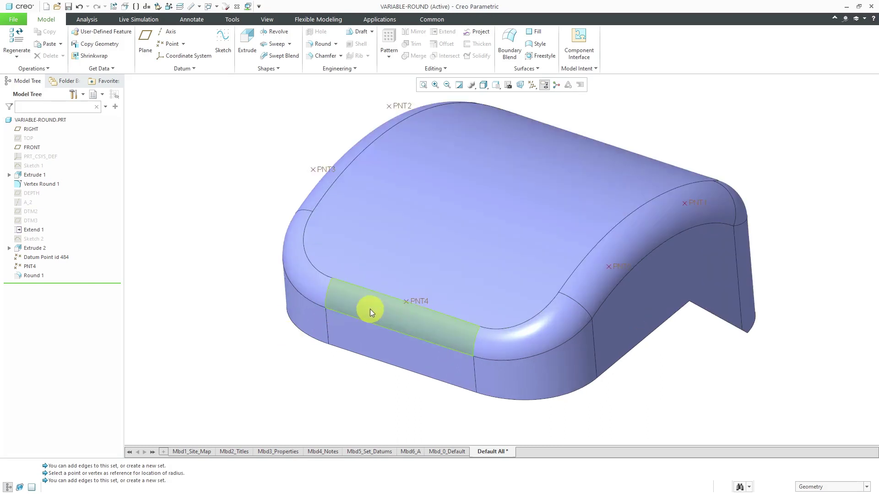
left_click(370, 310)
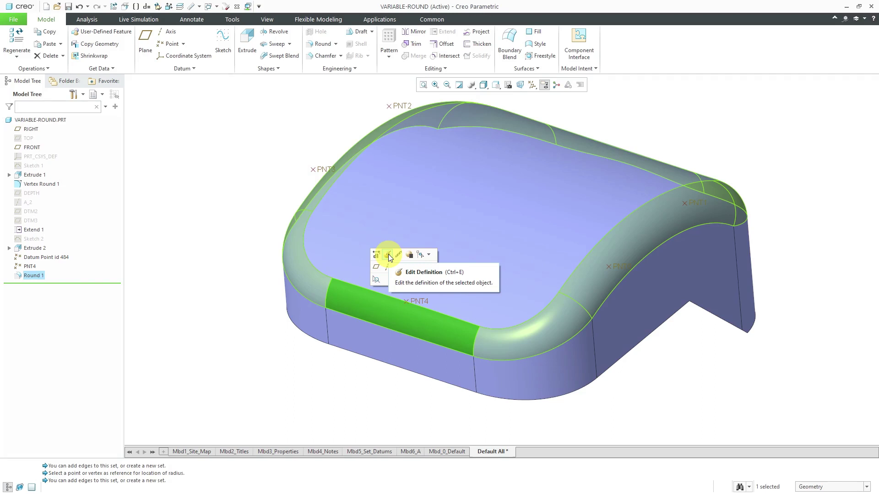
left_click(388, 254)
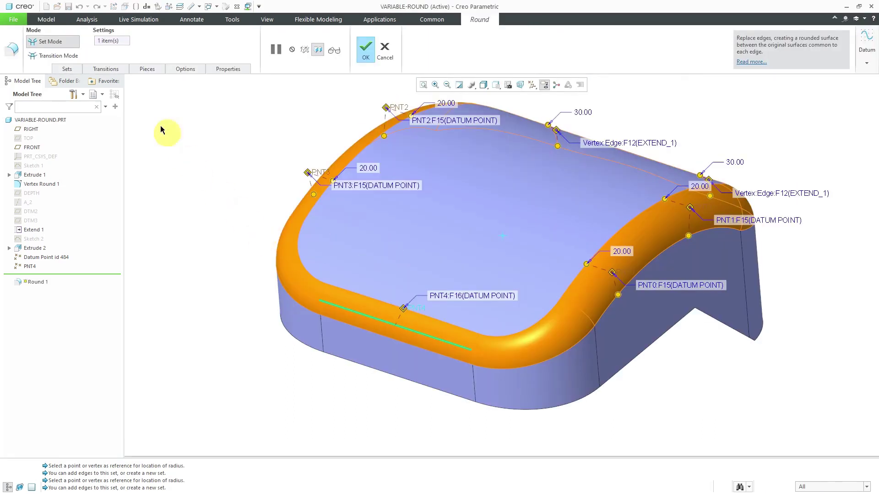
left_click(67, 68)
- Convert the variable-radius set of Round 1 to a constant-radius round
right_click(127, 275)
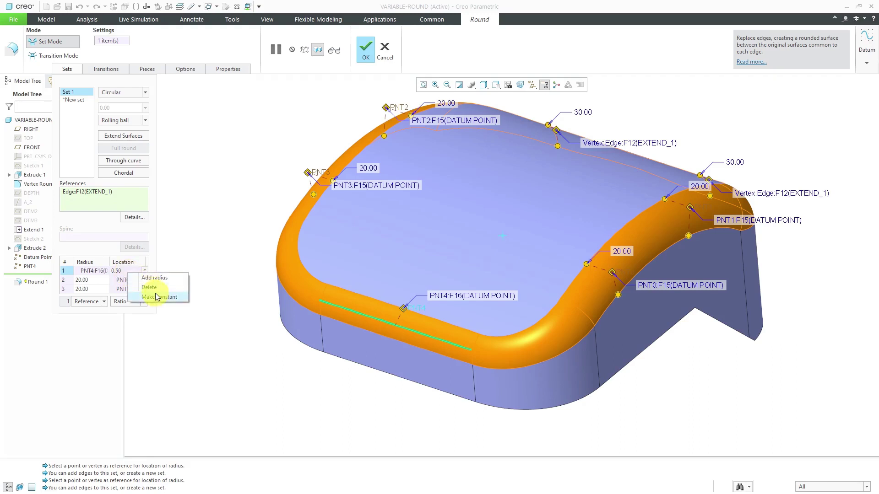
left_click(217, 176)
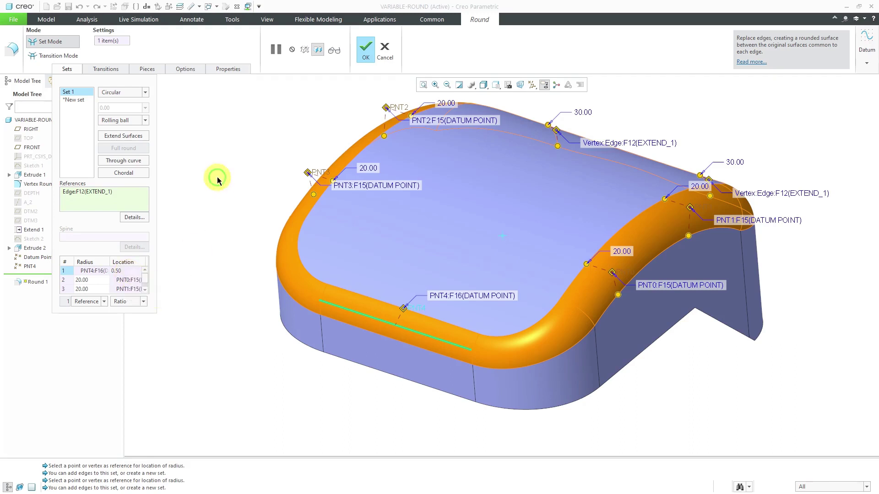
right_click(211, 144)
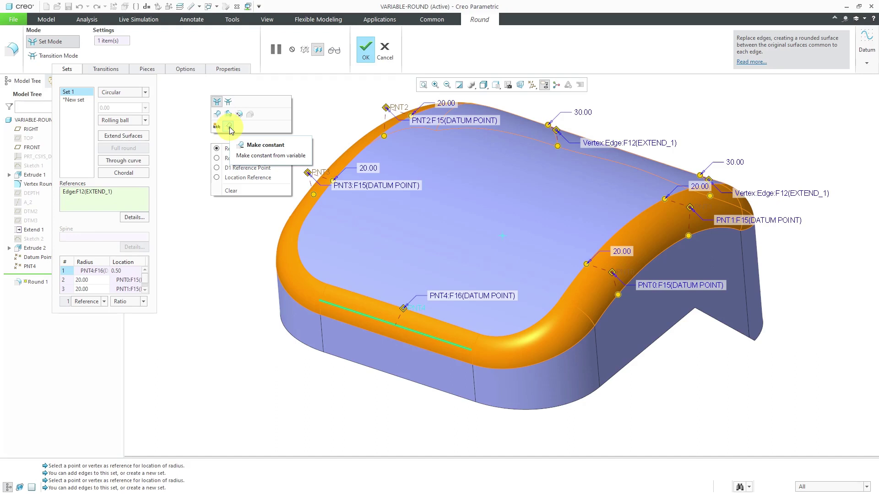
left_click(229, 126)
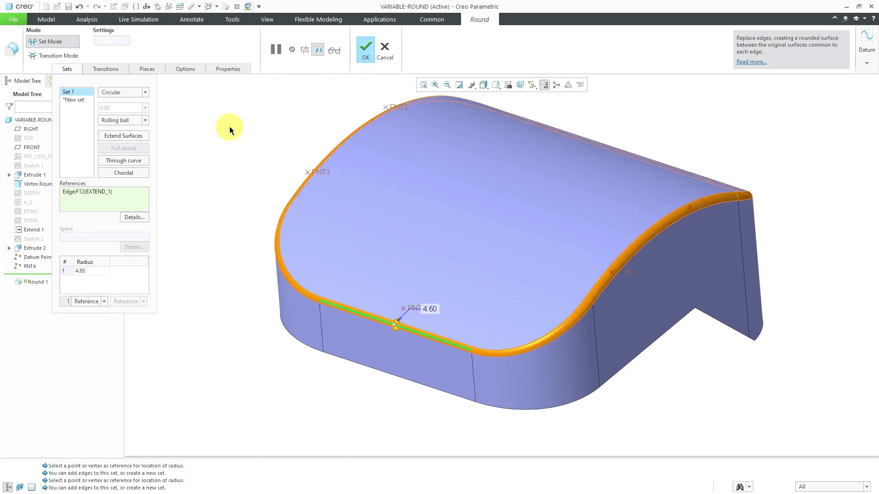
- Enlarge the constant round at the straight front edge, set its radius to 12, and complete the feature
scroll(408, 319, "up", 3)
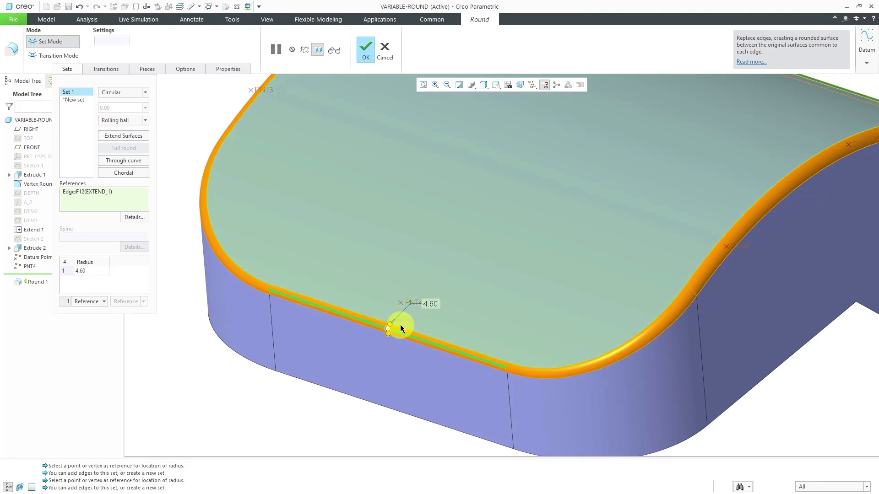
left_click_drag(392, 325, 396, 319)
double_click(434, 303)
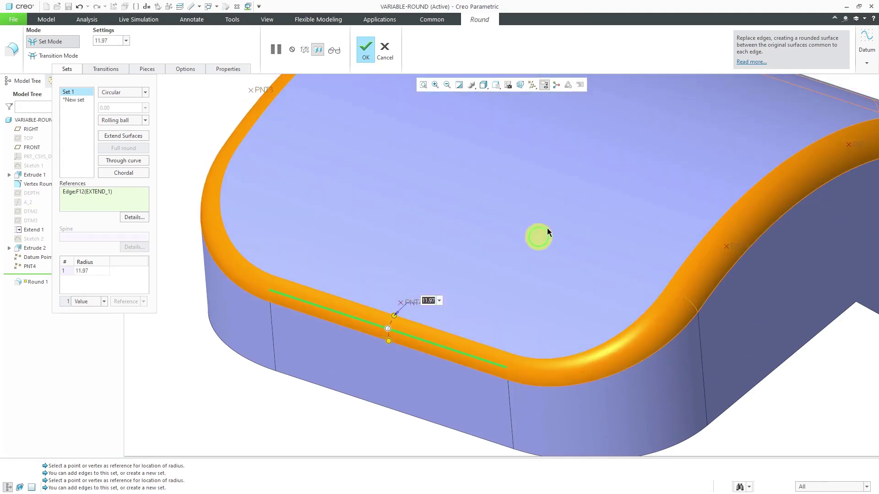
type("12")
key("Return")
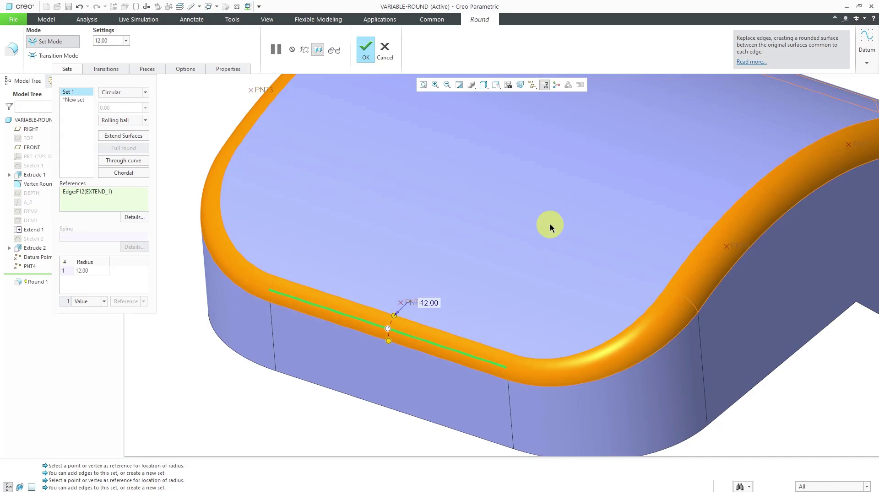
scroll(447, 314, "down", 4)
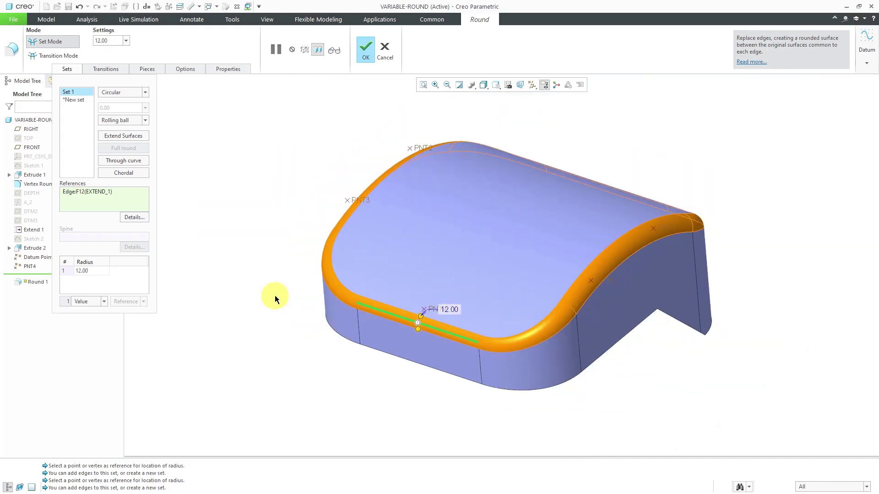
middle_click(273, 295)
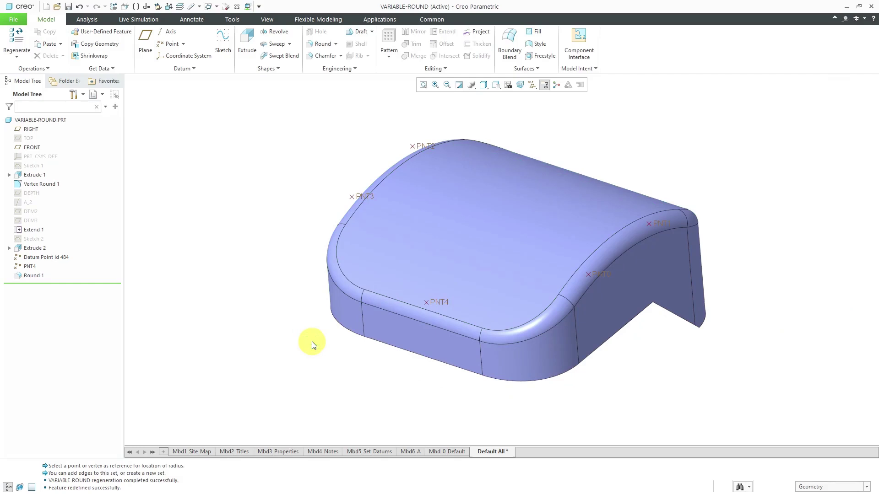
- Undo the redefinition of Round 1 as a constant round and reopen the feature's definition
left_click(81, 7)
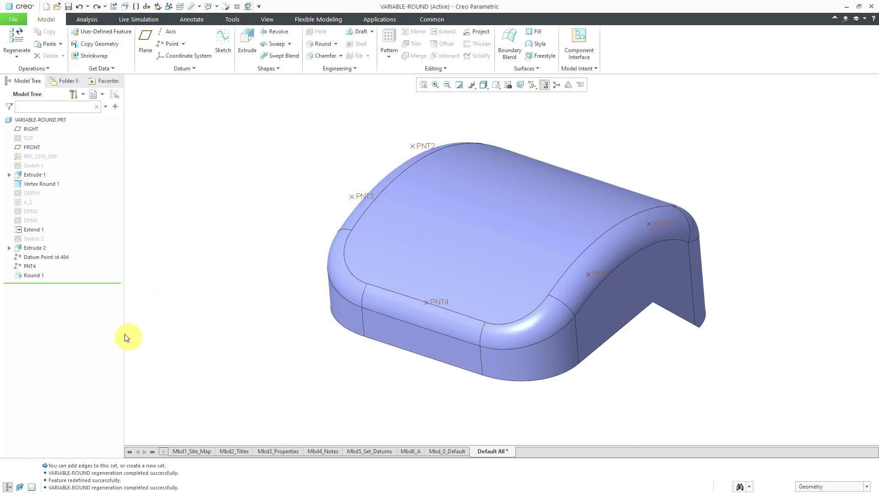
left_click(34, 275)
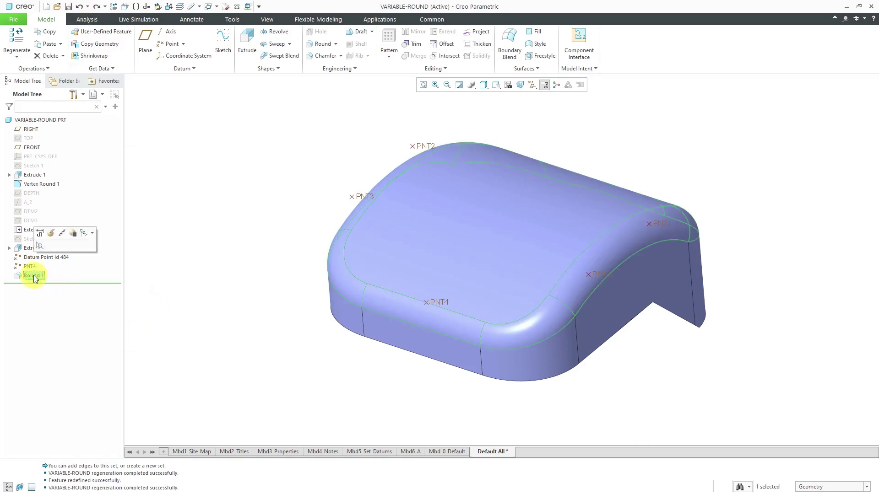
left_click(50, 234)
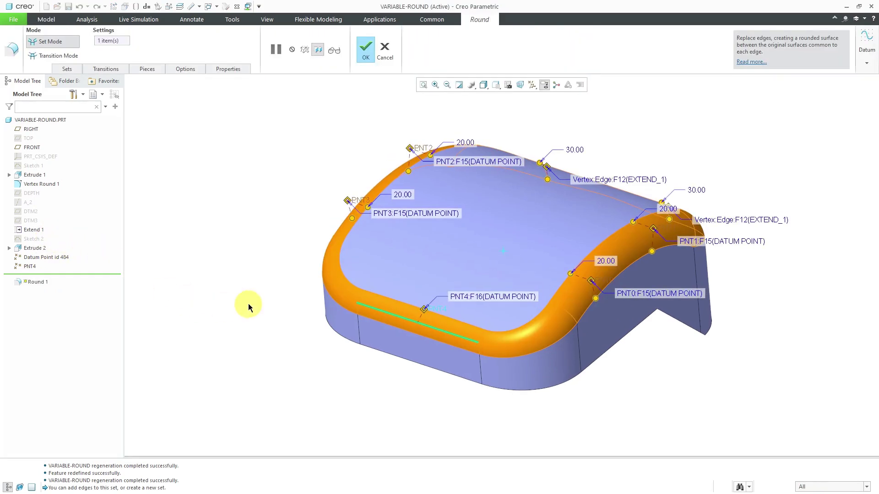